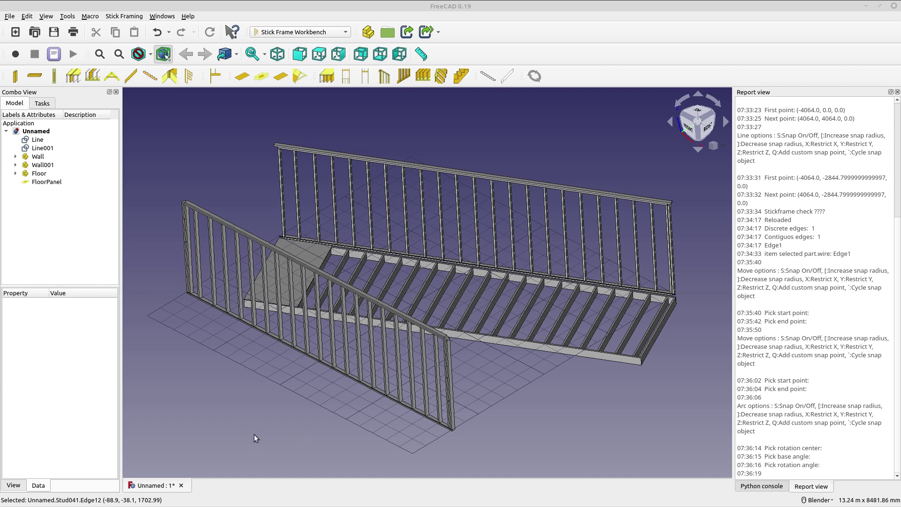
- After orbiting the framed model, start a new empty document viewed from the top
middle_click_drag(224, 391, 237, 389)
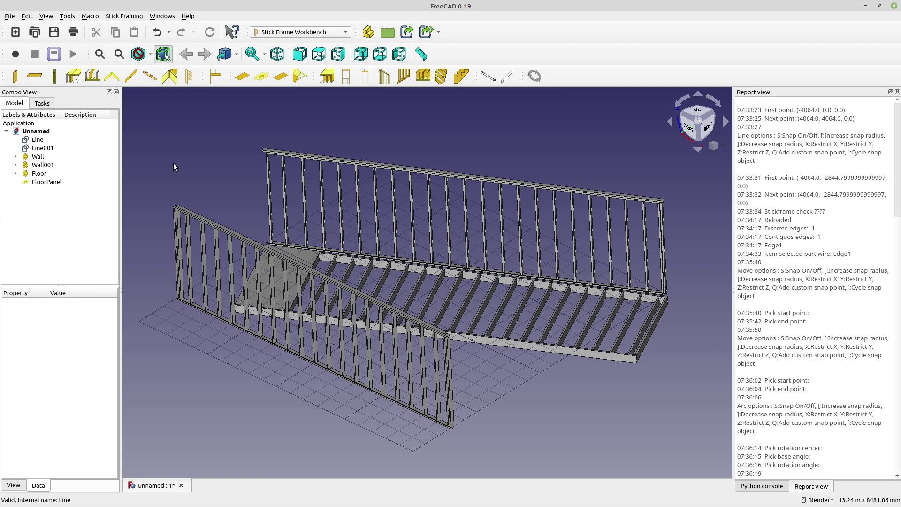
mouse_move(174, 162)
middle_mouse_down()
mouse_move(180, 154)
mouse_move(178, 162)
middle_mouse_up()
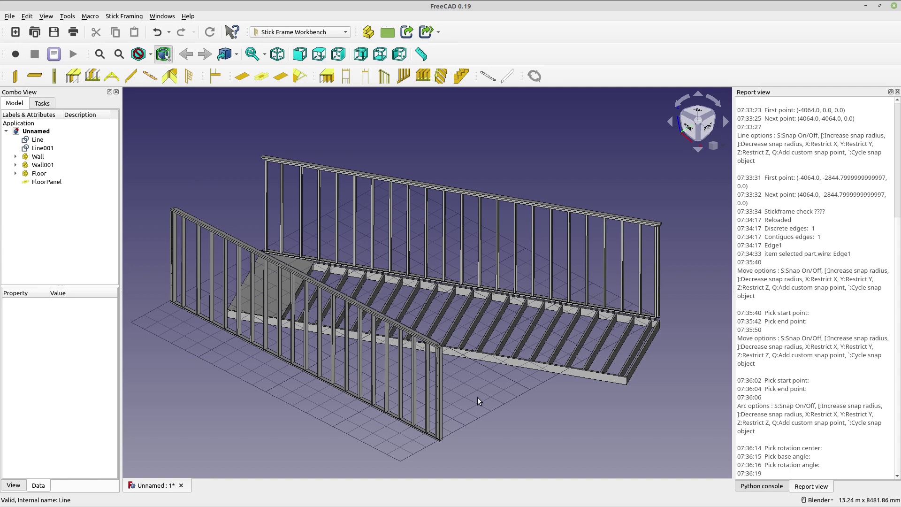
middle_click_drag(480, 395, 483, 390)
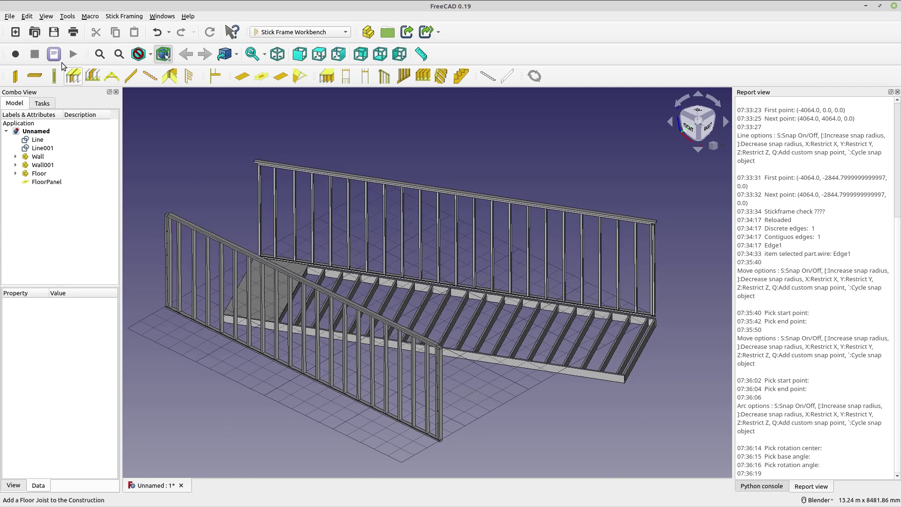
left_click(16, 32)
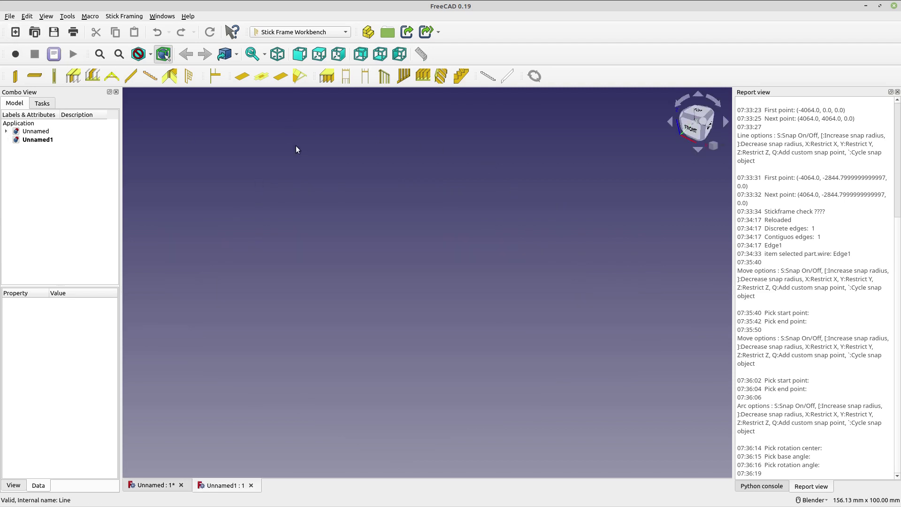
left_click(699, 114)
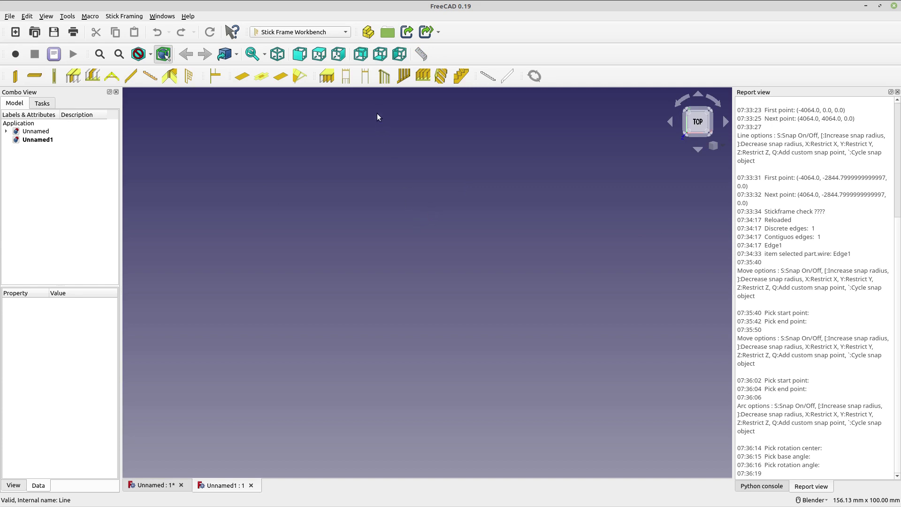
- Add a stud, a plate and a stud spacer to the construction
left_click(16, 77)
left_click(34, 75)
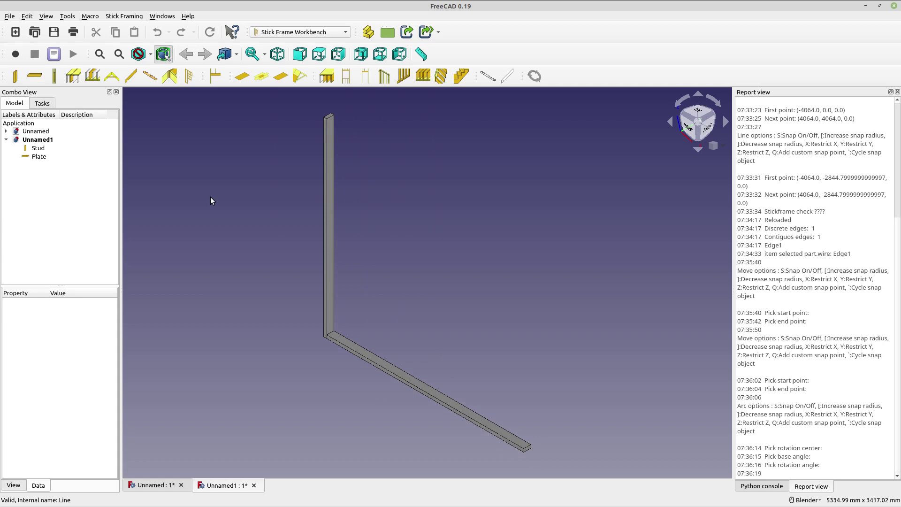
left_click(56, 77)
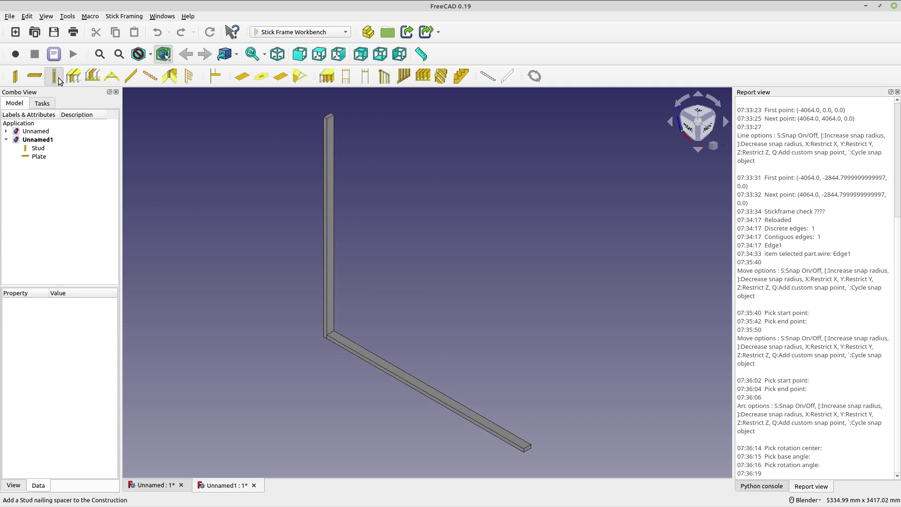
- Orbit the view so the stud stands upright and select Studspacer in the tree
middle_click_drag(175, 261, 273, 282)
scroll(260, 290, "up", 2)
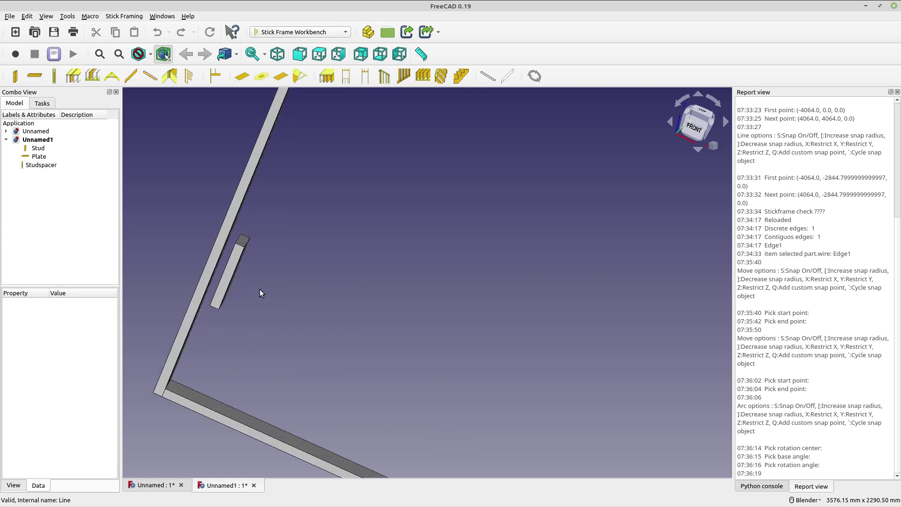
scroll(251, 290, "down", 2)
middle_click_drag(291, 260, 143, 173)
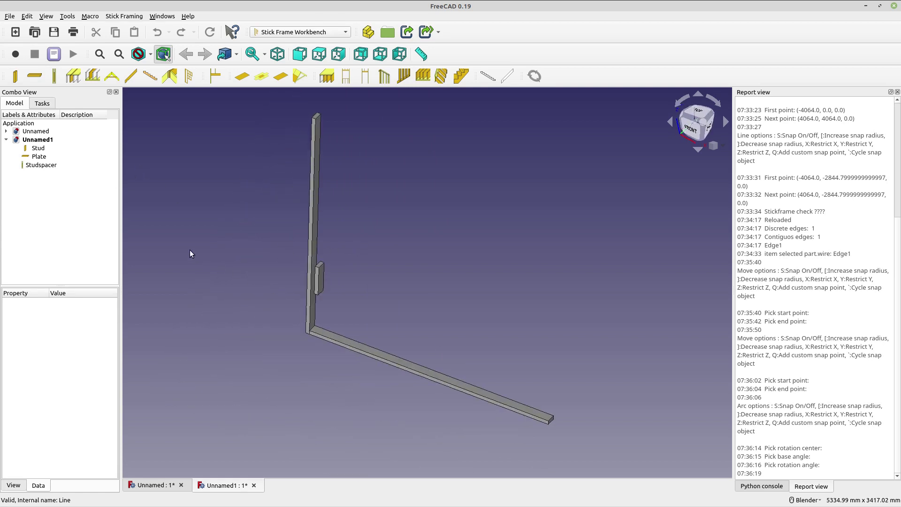
left_click(58, 166)
right_click(59, 167)
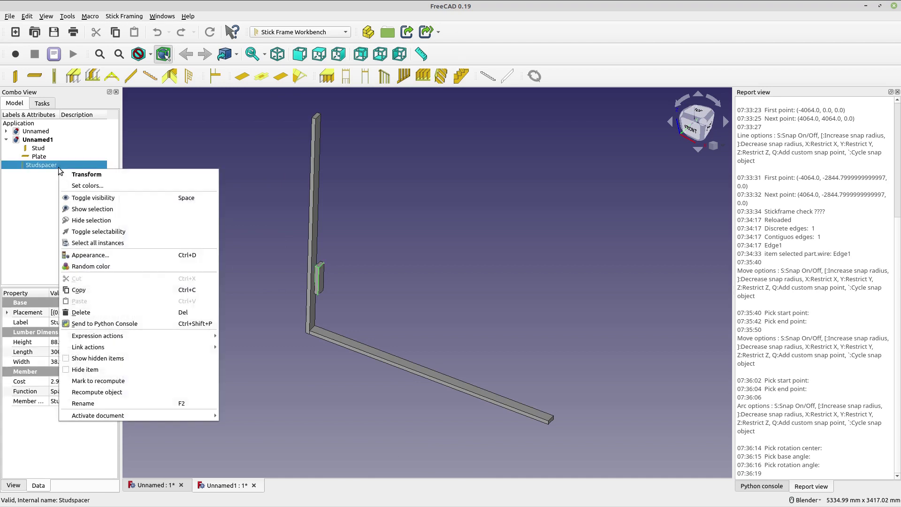
left_click(70, 175)
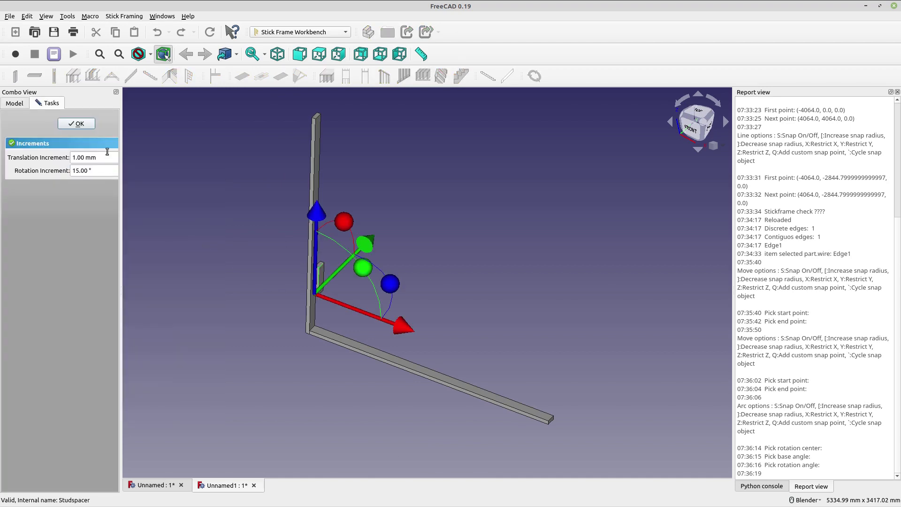
left_click(84, 125)
left_click(40, 148)
right_click(40, 147)
left_click(67, 153)
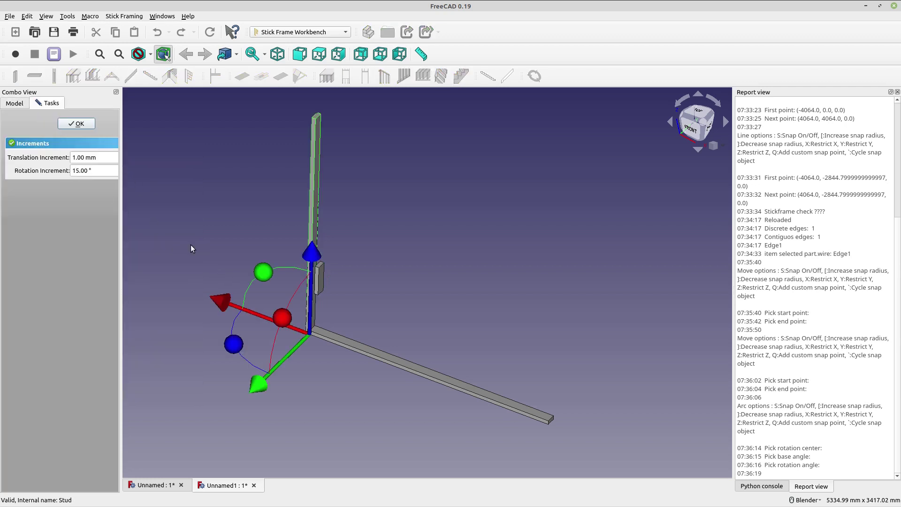
left_click(76, 123)
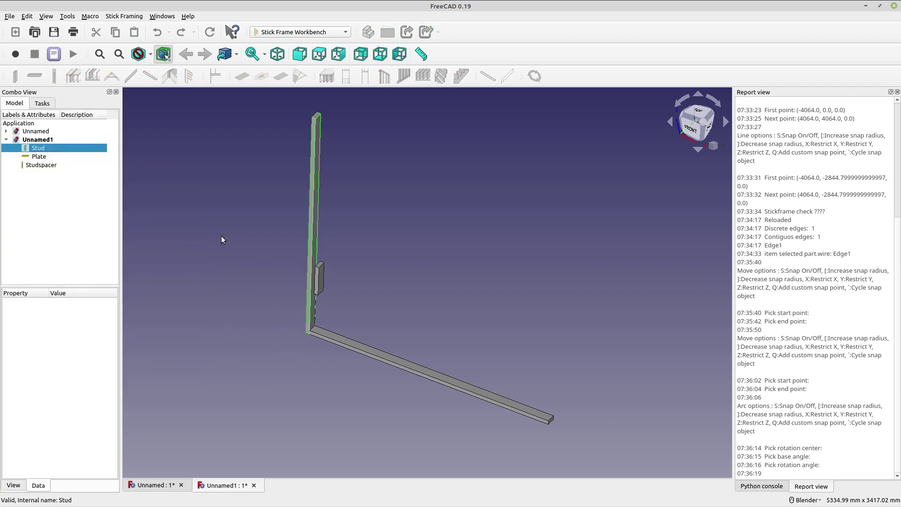
left_click(39, 156)
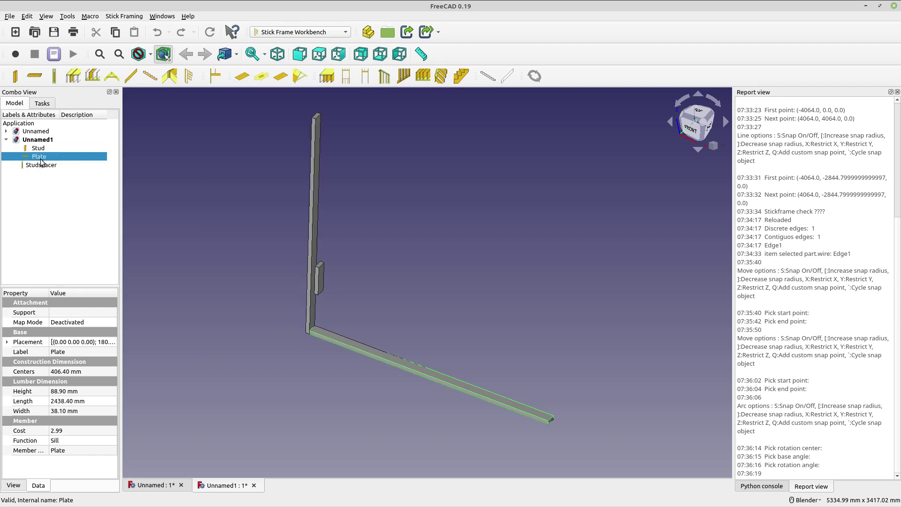
right_click(39, 156)
left_click(67, 162)
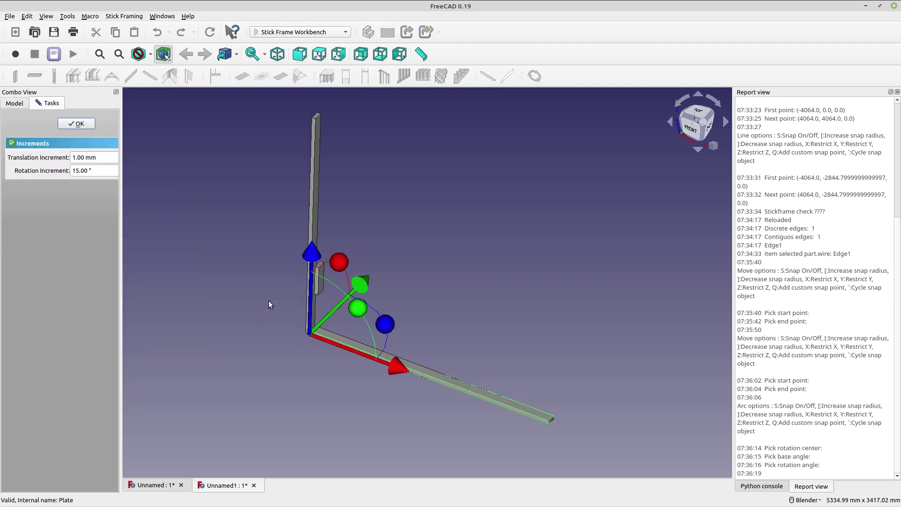
left_click(75, 124)
left_click(38, 148)
right_click(38, 148)
left_click(66, 154)
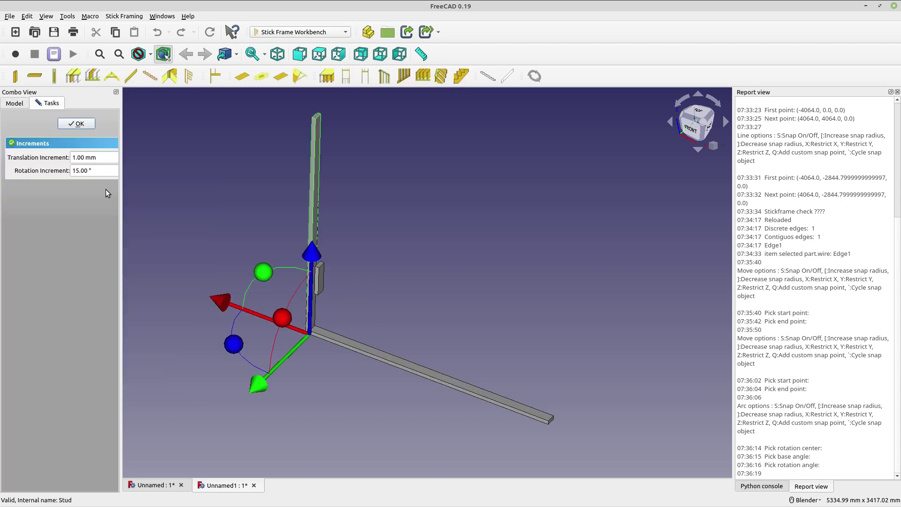
left_click(77, 124)
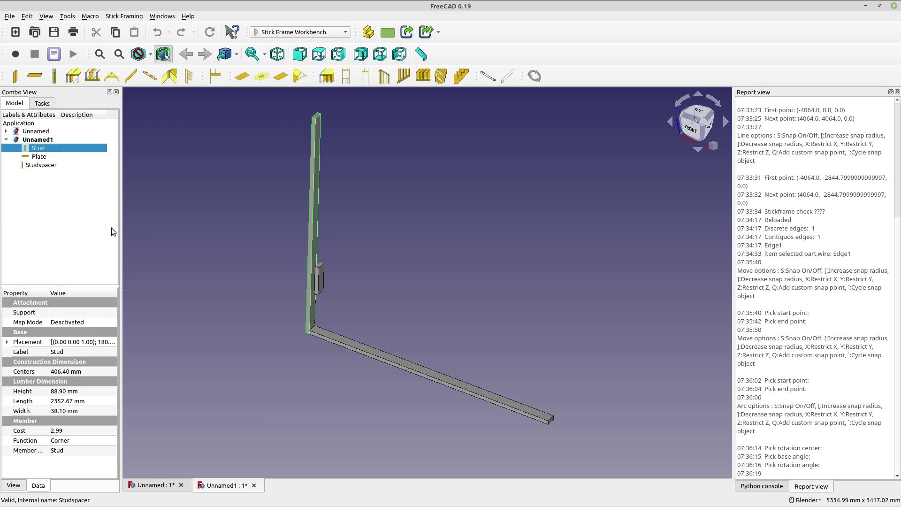
left_click(73, 76)
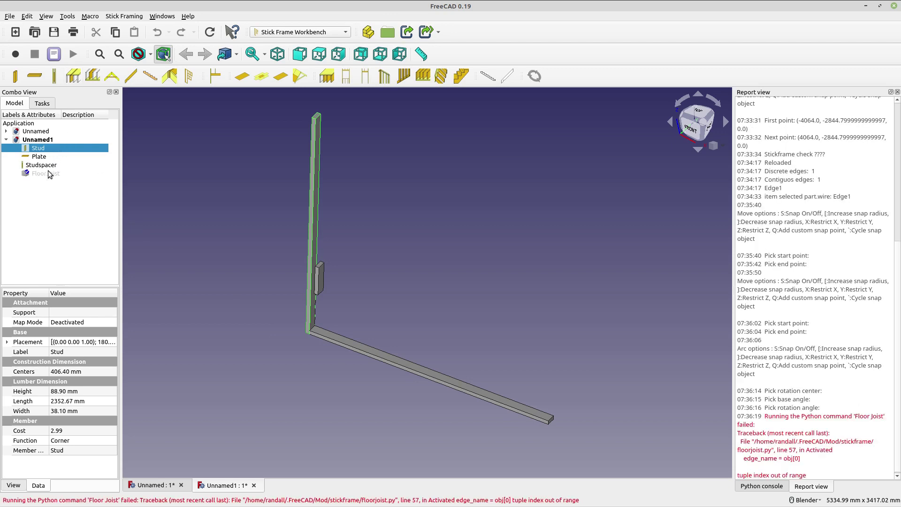
- Add a ceiling joist to the construction, checking the FloorJoist and CeilingJoist entries
left_click(43, 173)
left_click(93, 75)
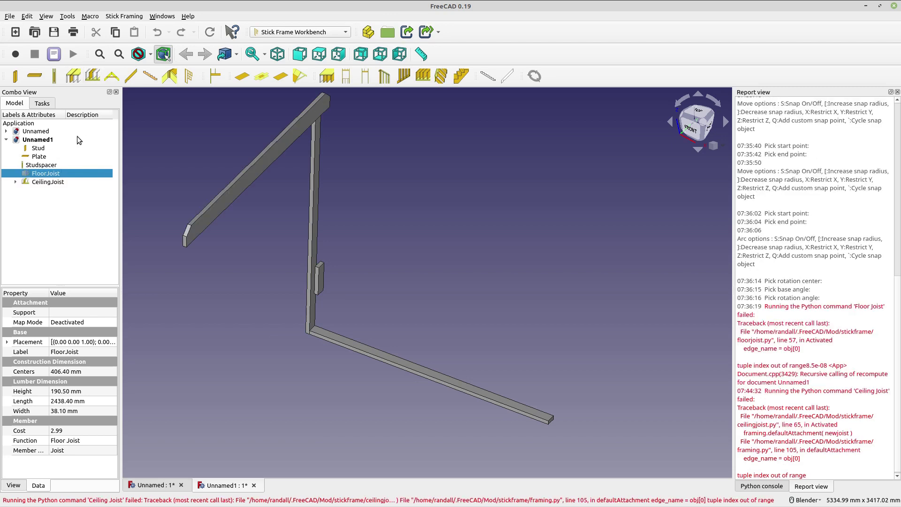
left_click(61, 182)
left_click(56, 174)
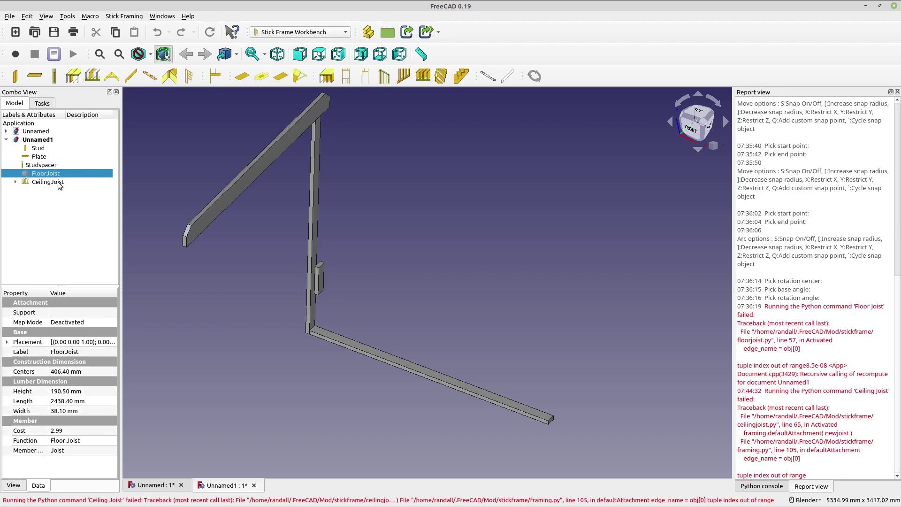
- Add a roof rafter and a stair stringer, then expand the Stringer's parts in the tree
left_click(136, 77)
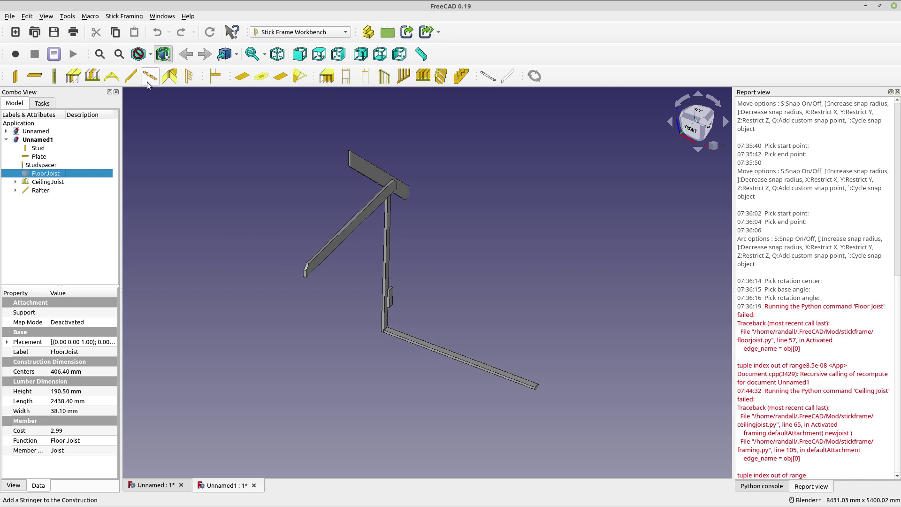
left_click(148, 81)
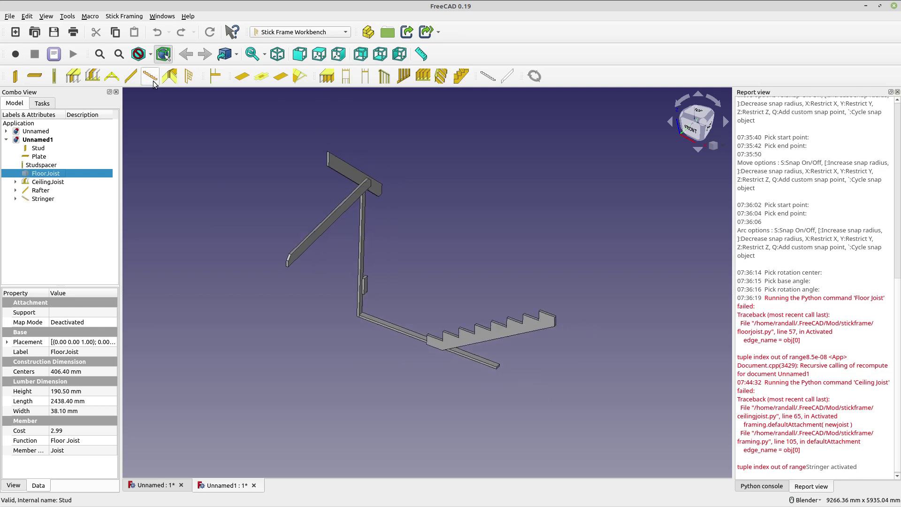
left_click(43, 198)
left_click(16, 199)
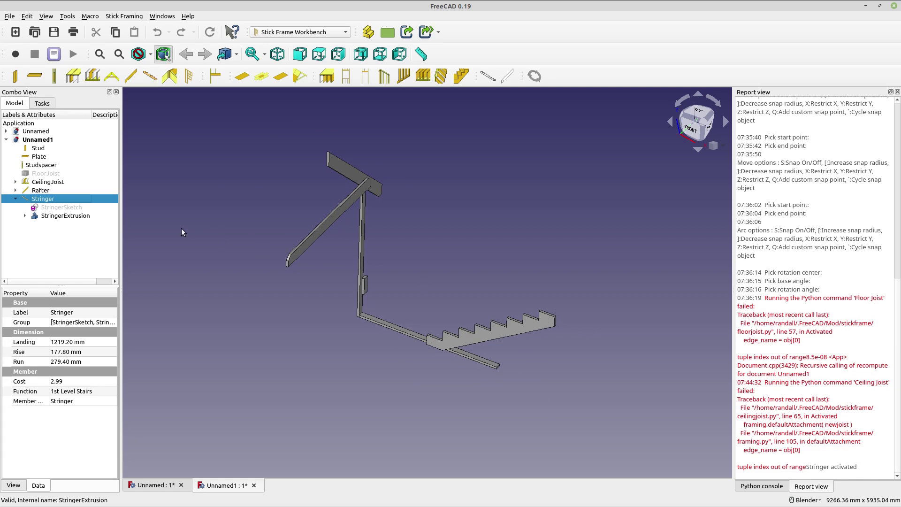
- Try adding a ridge beam, shift the model in view, and select the Stringer entry
left_click(172, 77)
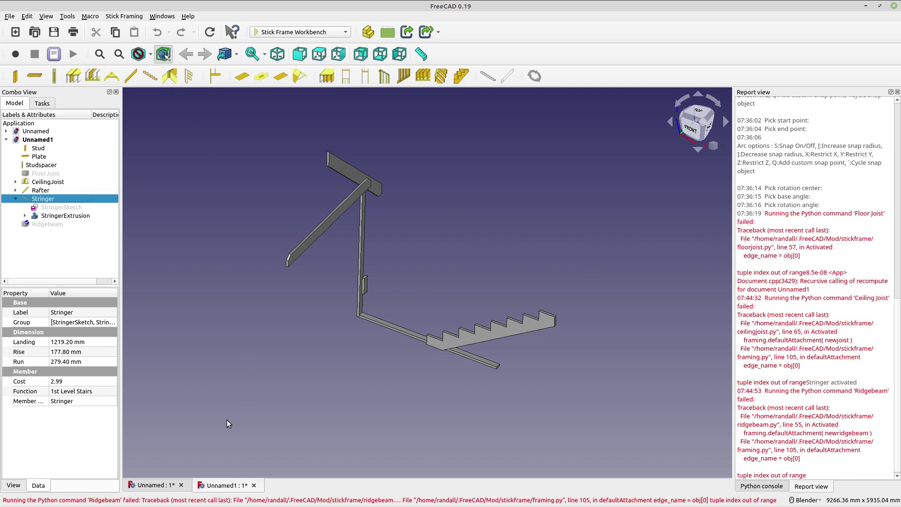
scroll(308, 233, "up", 3)
scroll(390, 249, "down", 2)
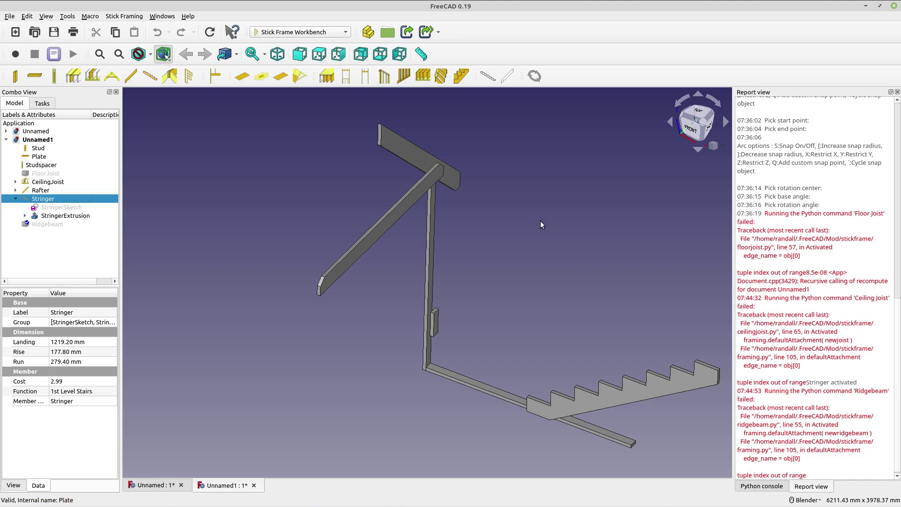
middle_click_drag(540, 221, 473, 232, "shift")
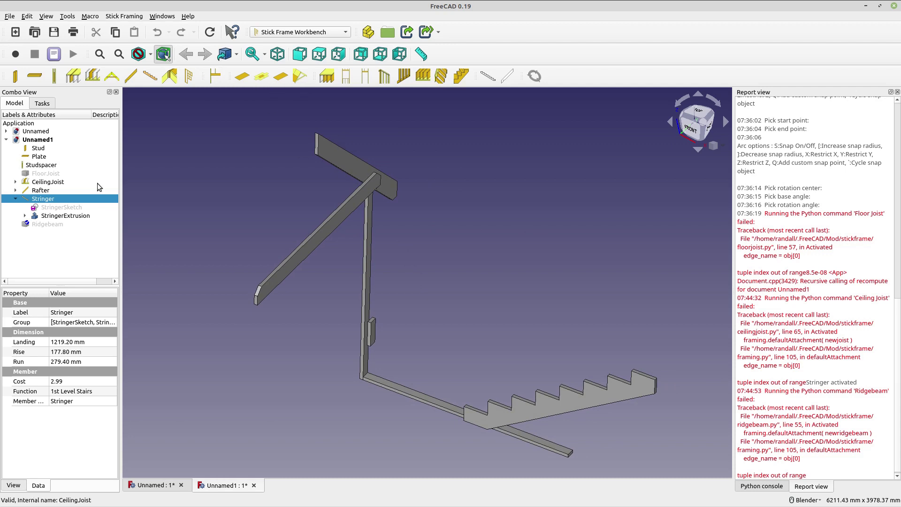
left_click(39, 148, "shift")
- Select every framing entry in the tree from Stud down to Ridgebeam
key("shift+End")
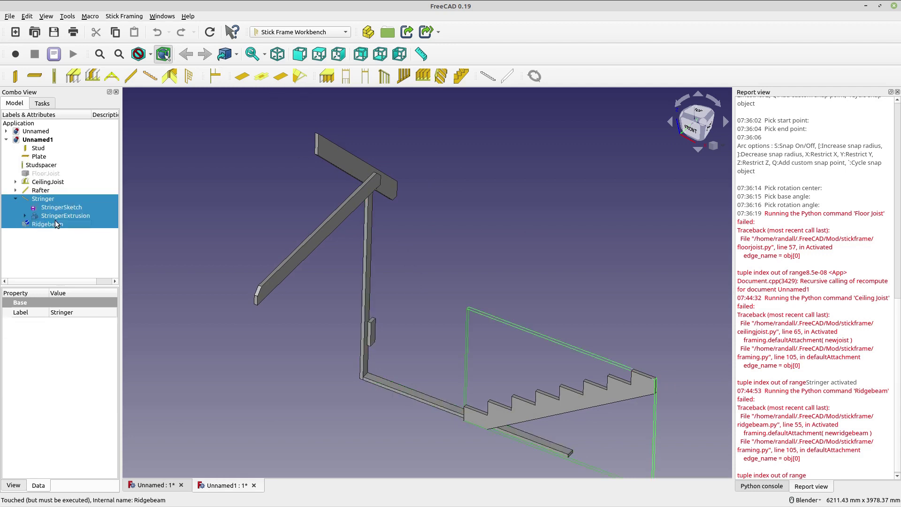
left_click(44, 156)
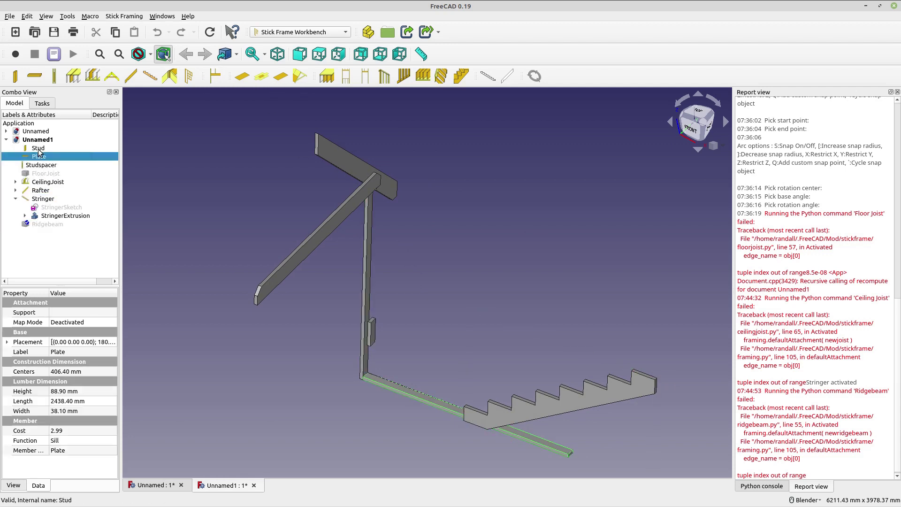
left_click(40, 149)
left_click(49, 218, "shift")
left_click(47, 224, "shift")
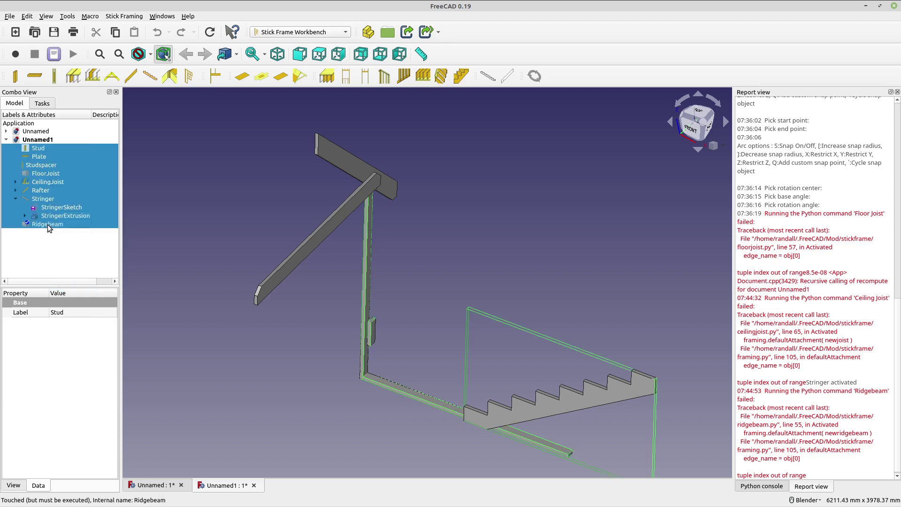
- Delete the selected groups, confirming removal of the CeilingJoist and Stringer contents, then view from above
key("Delete")
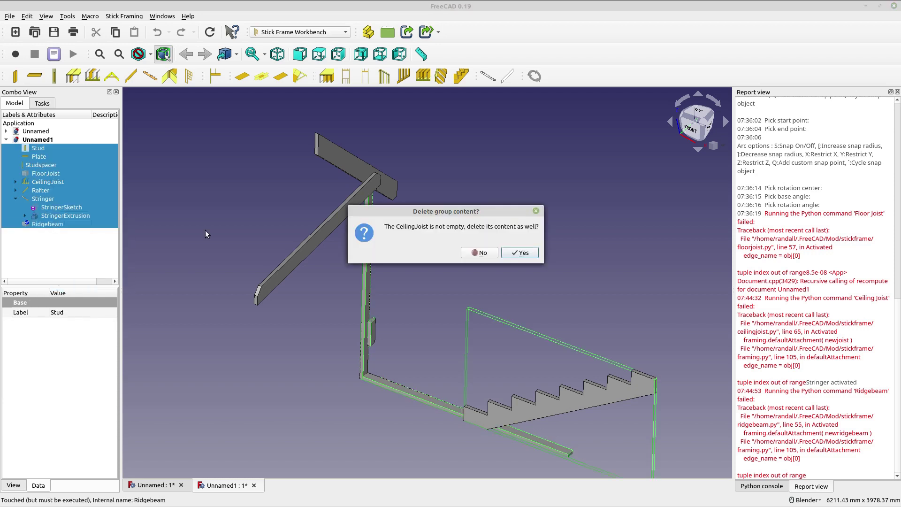
left_click(517, 254)
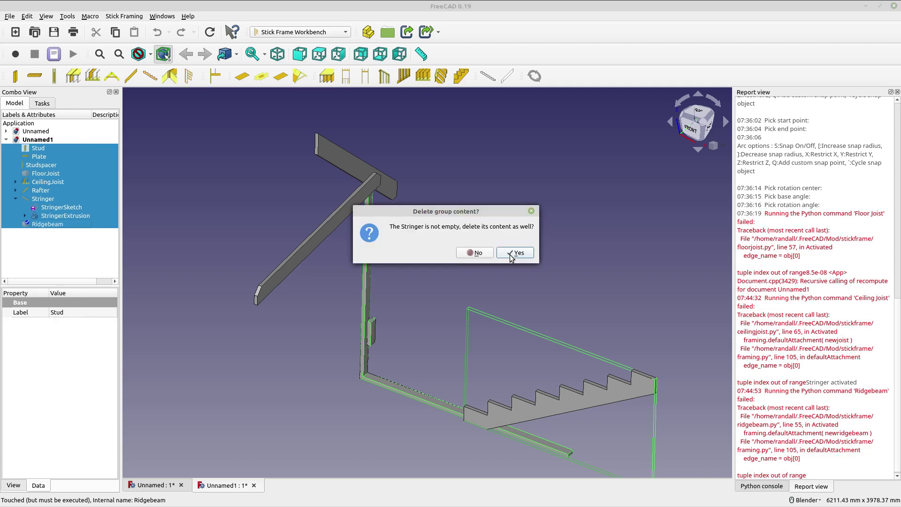
left_click(514, 256)
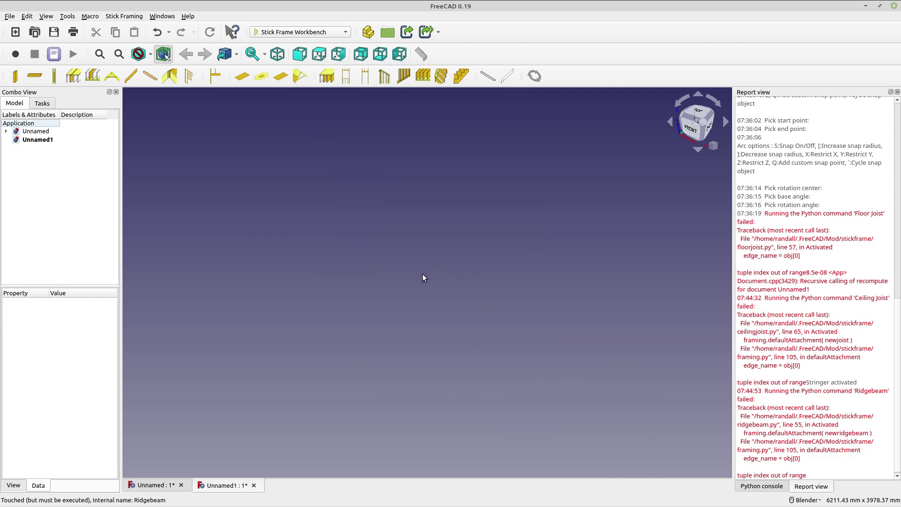
key("2")
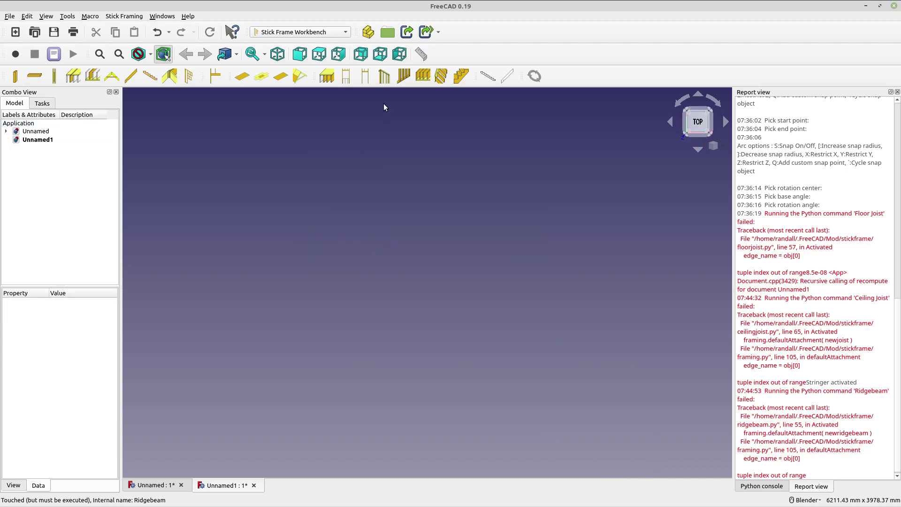
left_click(335, 33)
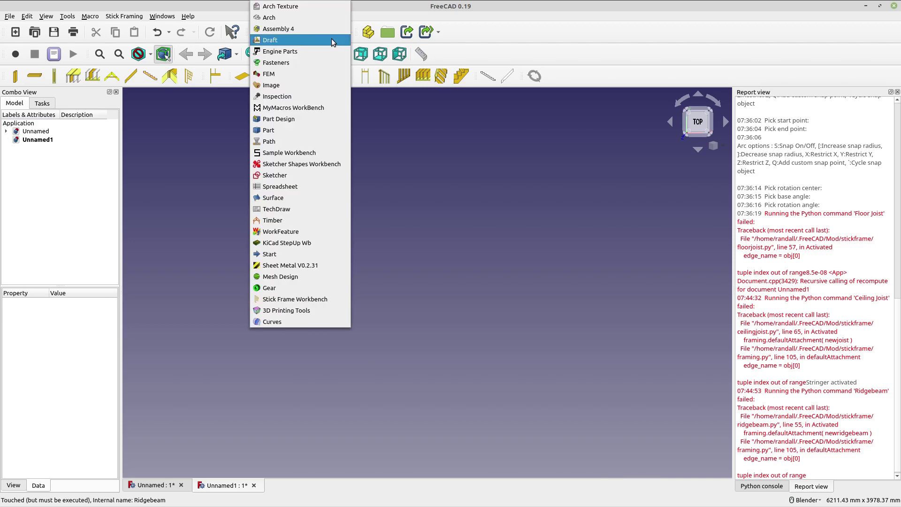
- Switch to Draft, turn on and centre the grid, and start a two-point line
left_click(332, 38)
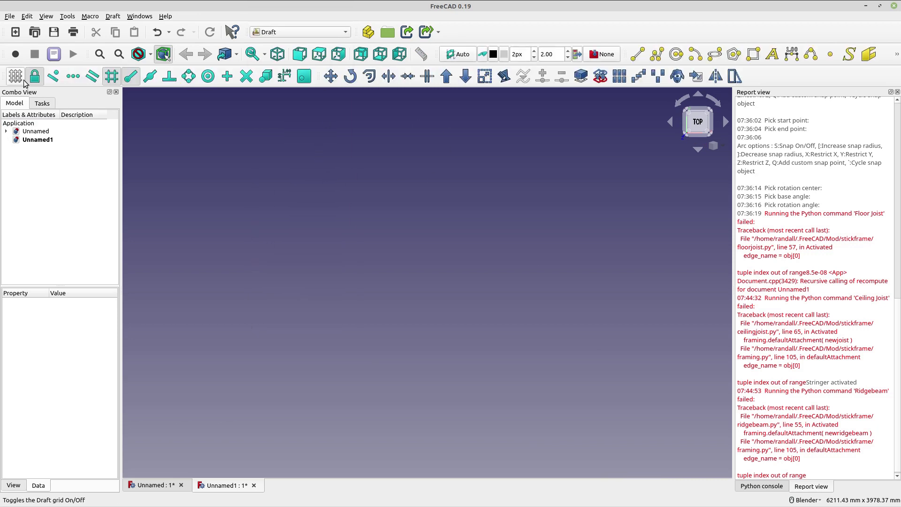
left_click(111, 76)
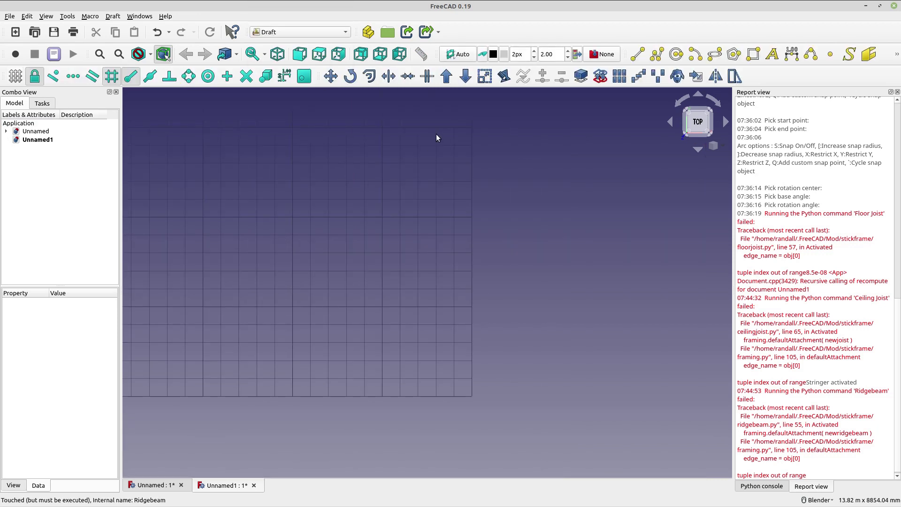
left_click(460, 59)
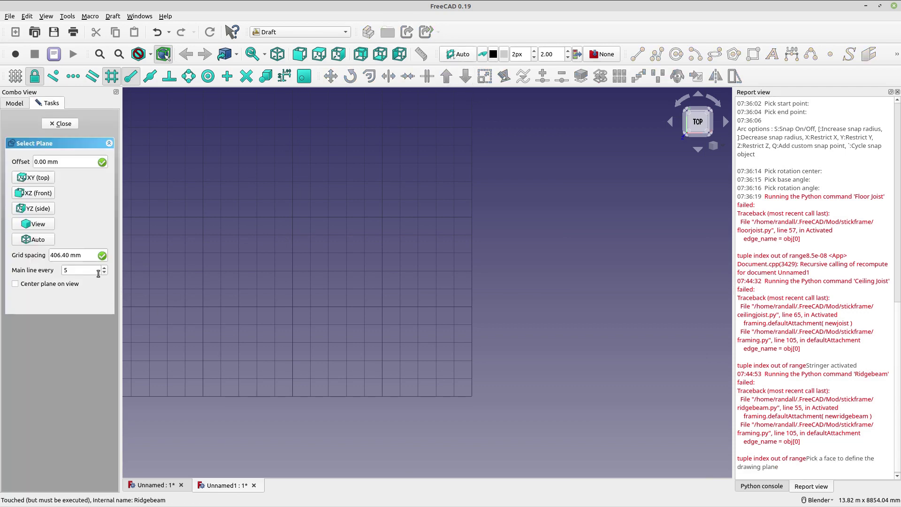
left_click(62, 124)
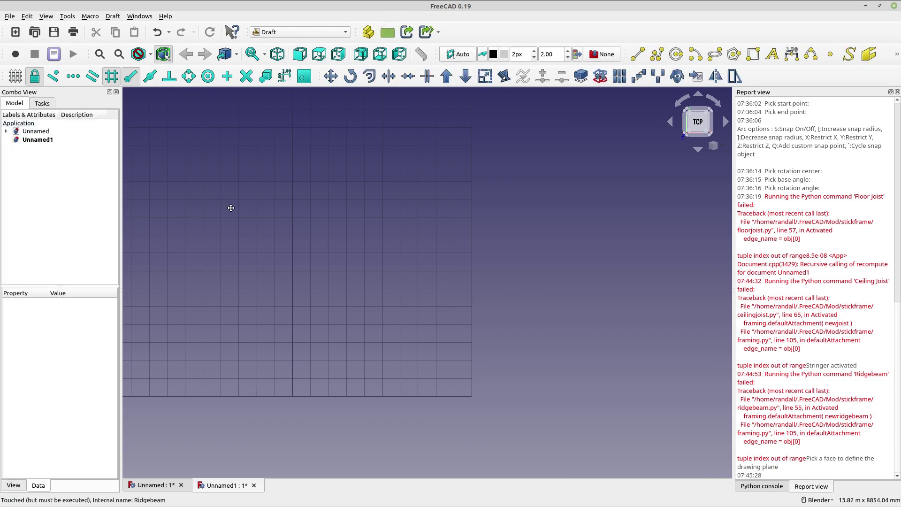
middle_click_drag(231, 208, 372, 275, "shift")
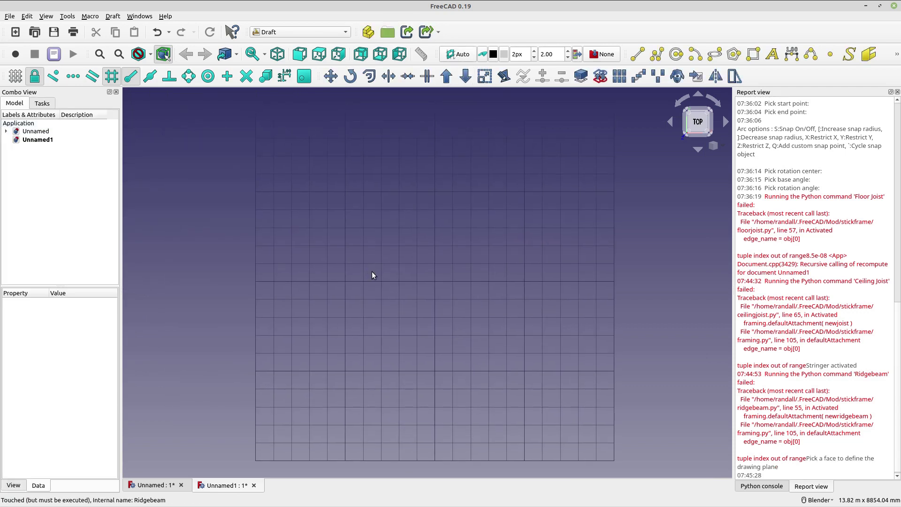
left_click(638, 54)
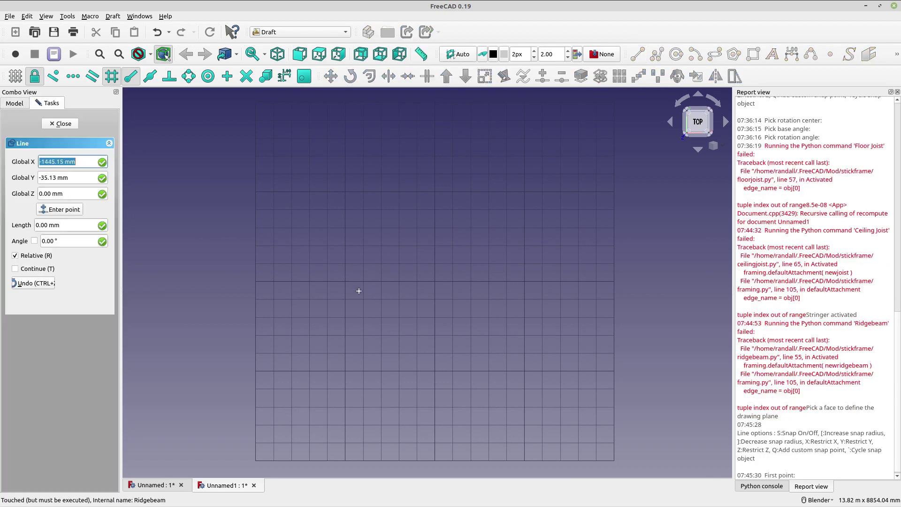
- Draw the line from (-4064, -2032) to (4064, 2032), then reselect it after adjusting the view
left_click(256, 369)
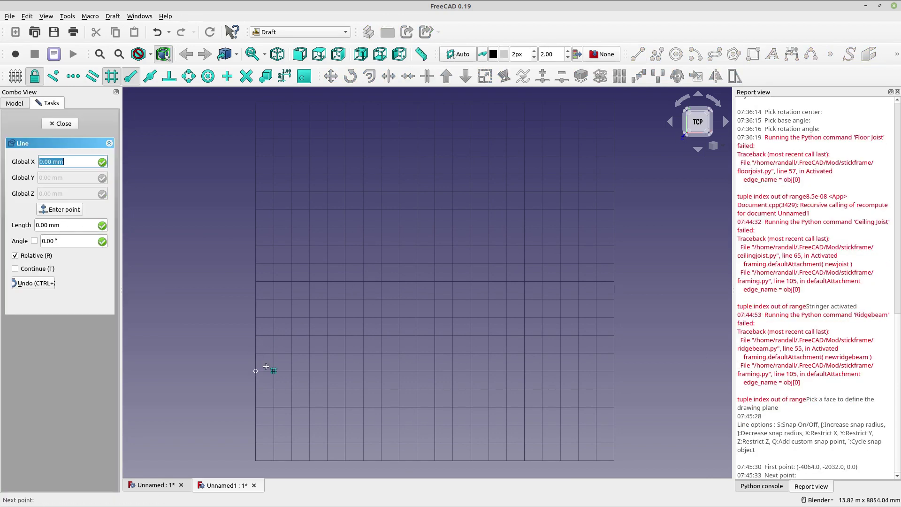
left_click(614, 192)
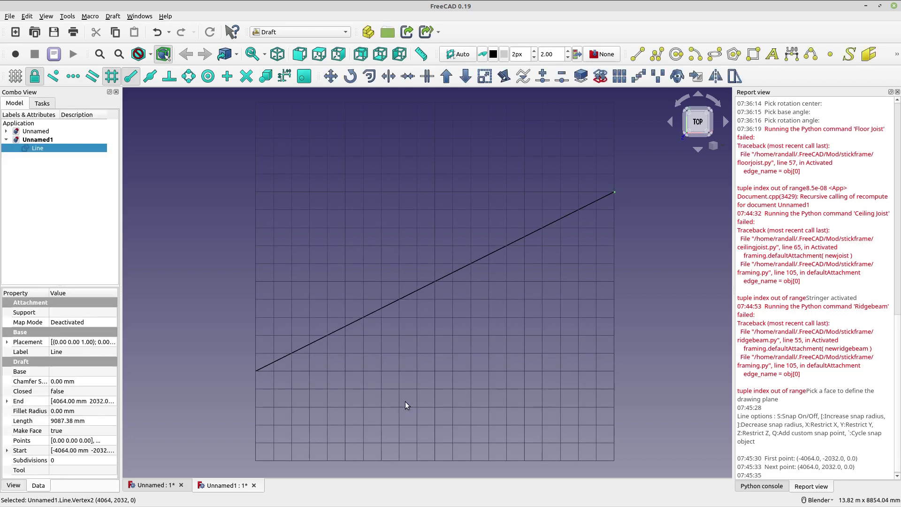
middle_click_drag(407, 405, 394, 378)
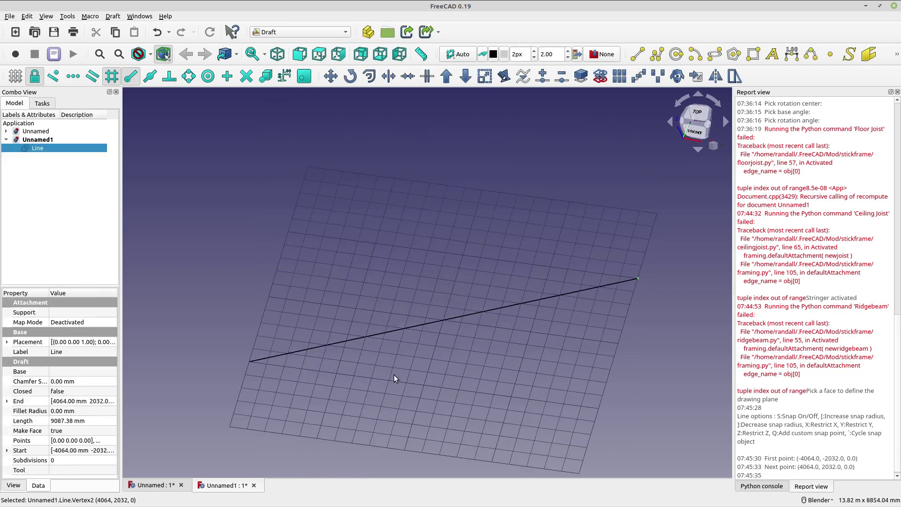
left_click(214, 267)
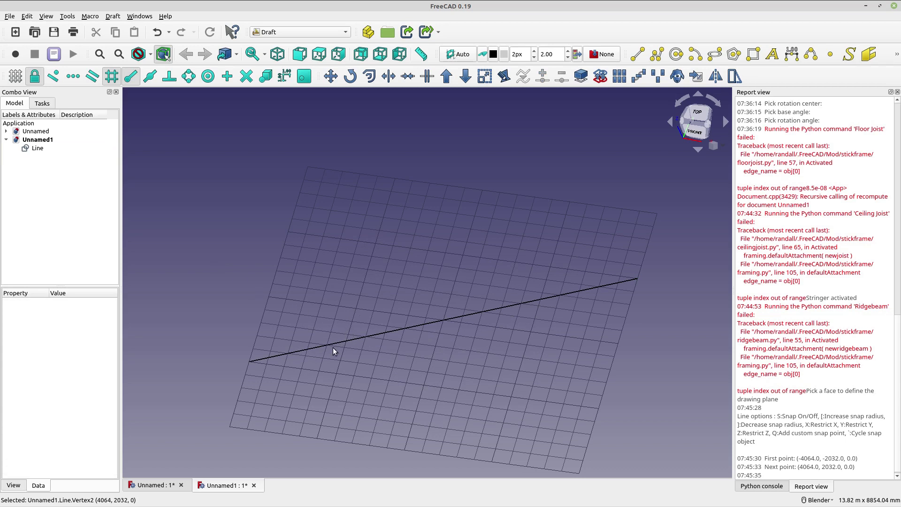
middle_click_drag(333, 374, 284, 295, "shift")
left_click(300, 265)
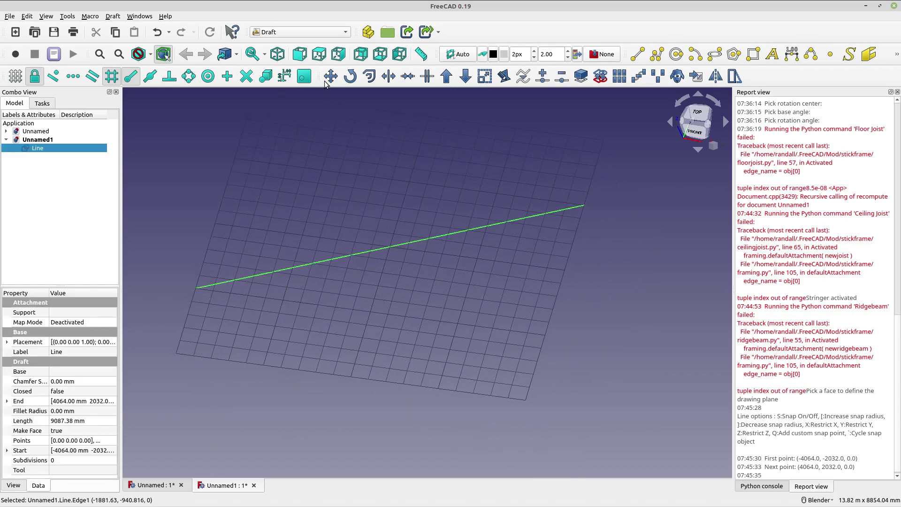
- Switch to the Stick Frame Workbench and build a Wall group along the diagonal line
left_click(334, 35)
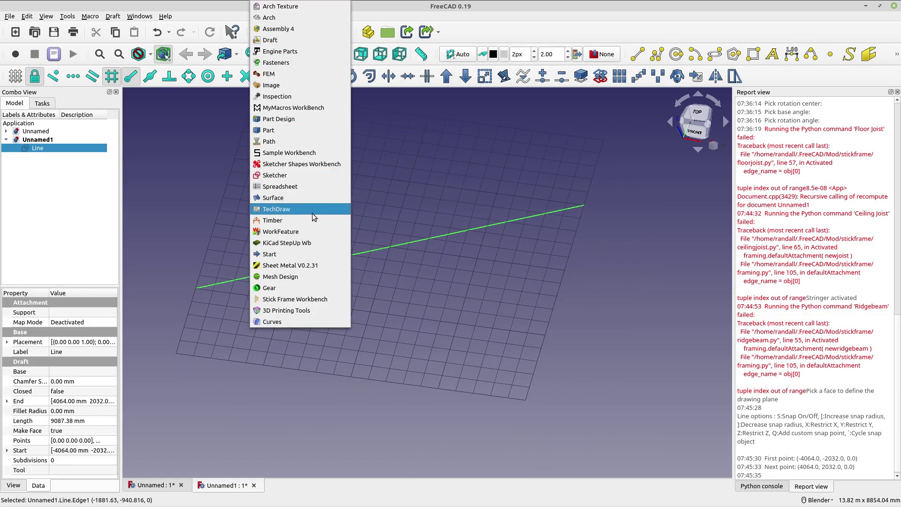
left_click(309, 299)
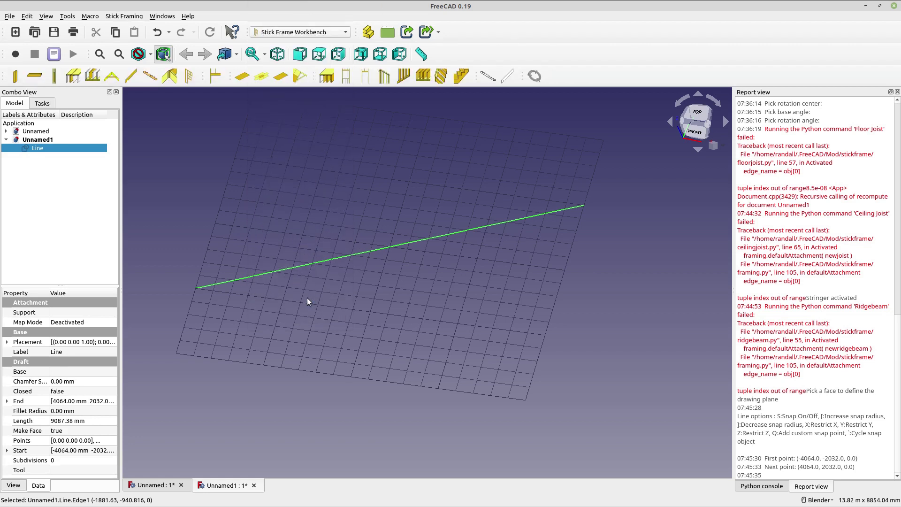
left_click(384, 77)
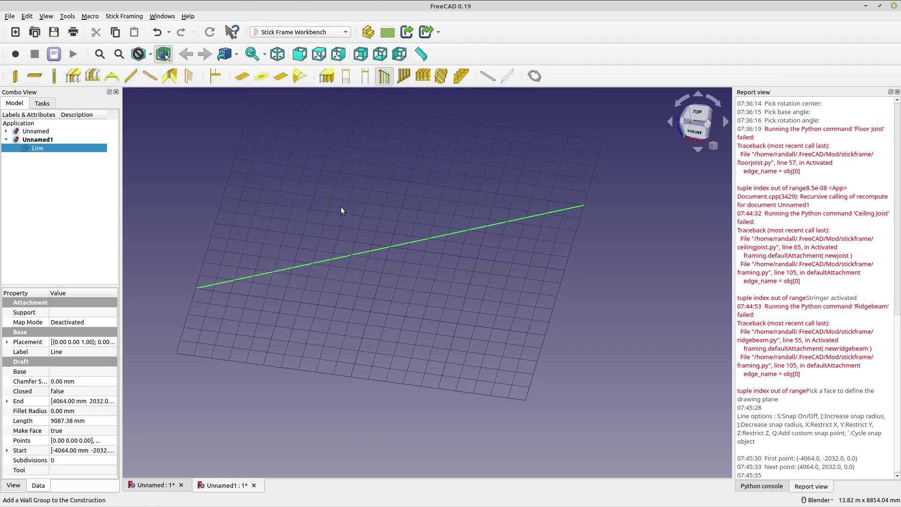
left_click(322, 261)
scroll(371, 353, "up", 2)
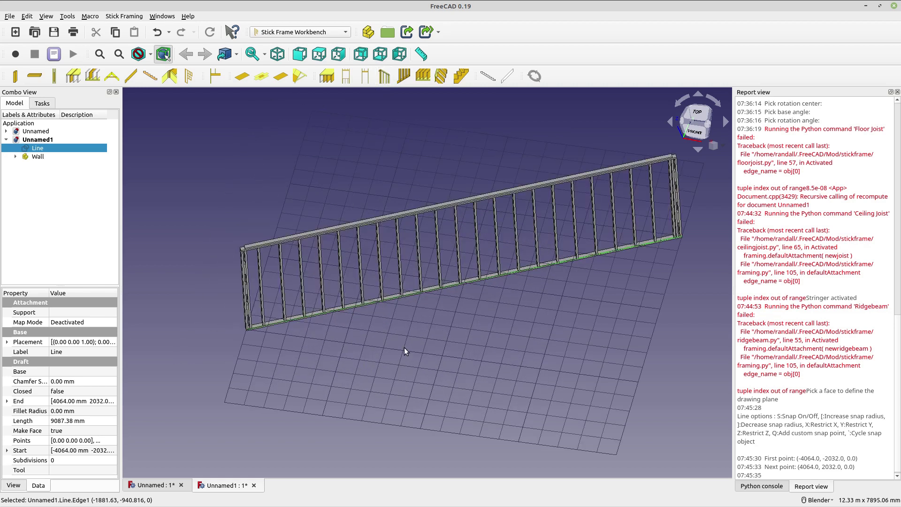
middle_click_drag(401, 351, 376, 356)
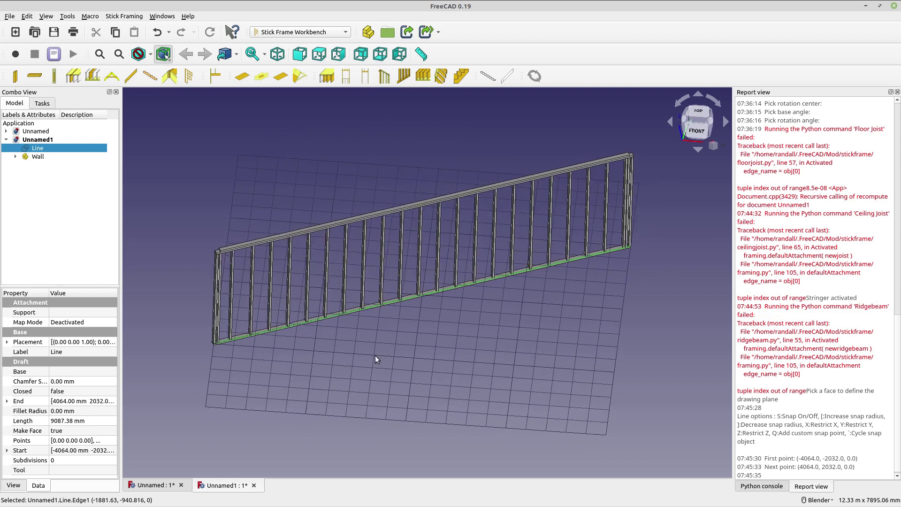
scroll(316, 373, "up", 2)
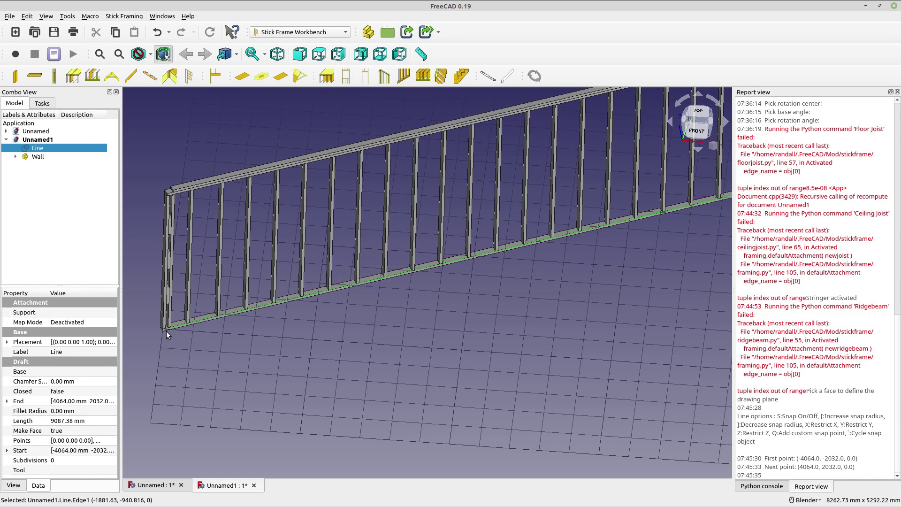
scroll(209, 338, "down", 2)
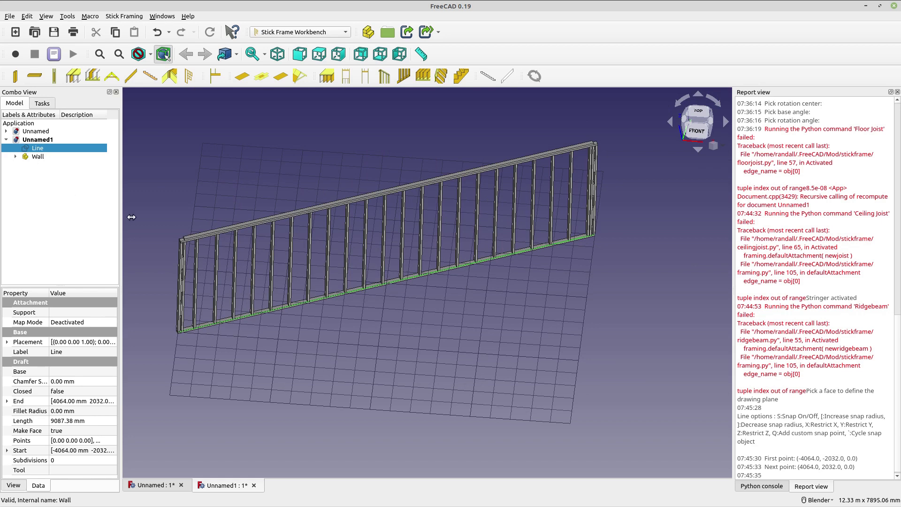
scroll(220, 249, "up", 2)
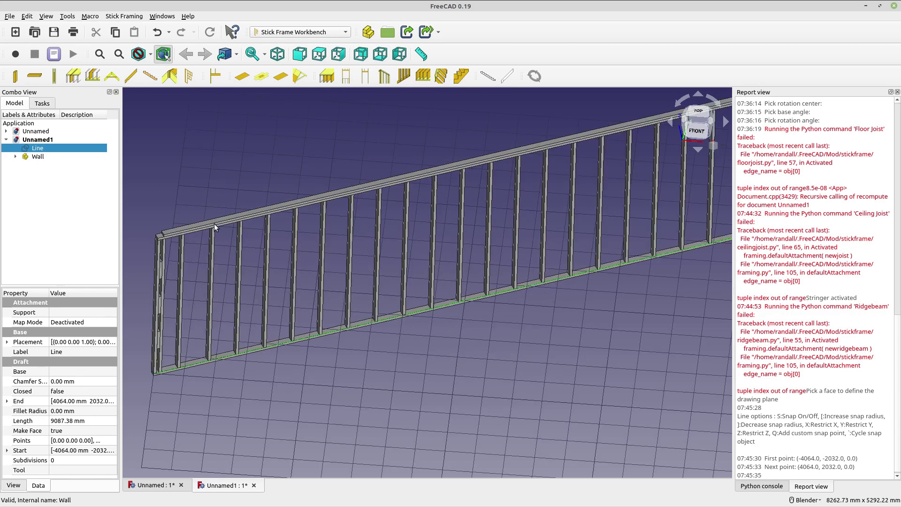
left_click(214, 226)
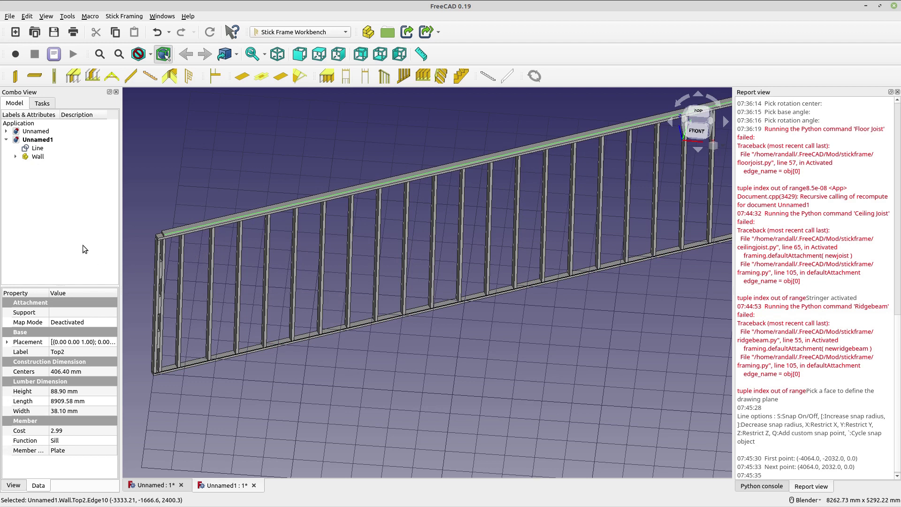
scroll(266, 322, "down", 3)
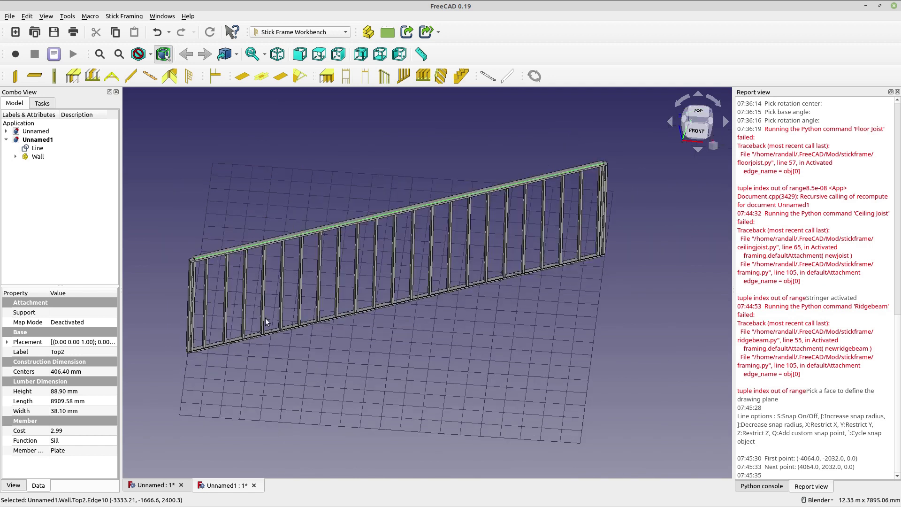
left_click(84, 249)
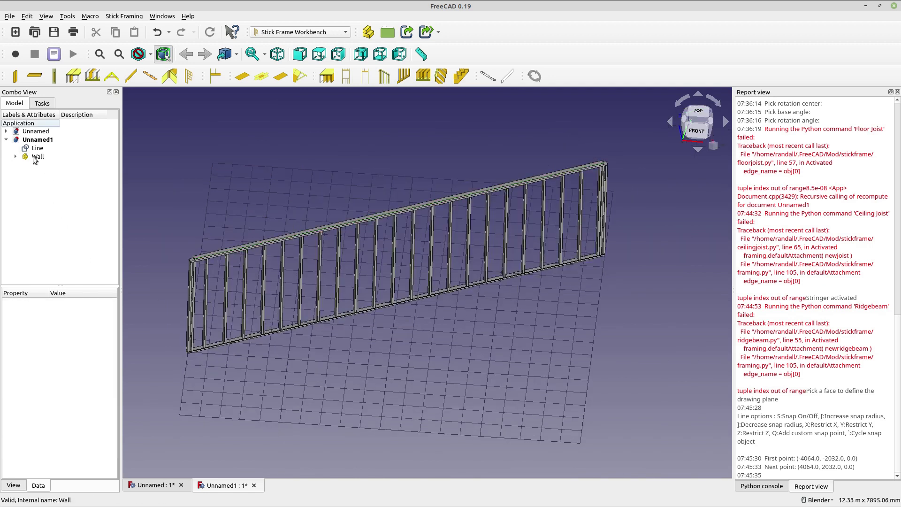
left_click(26, 156)
left_click(16, 156)
left_click(15, 156)
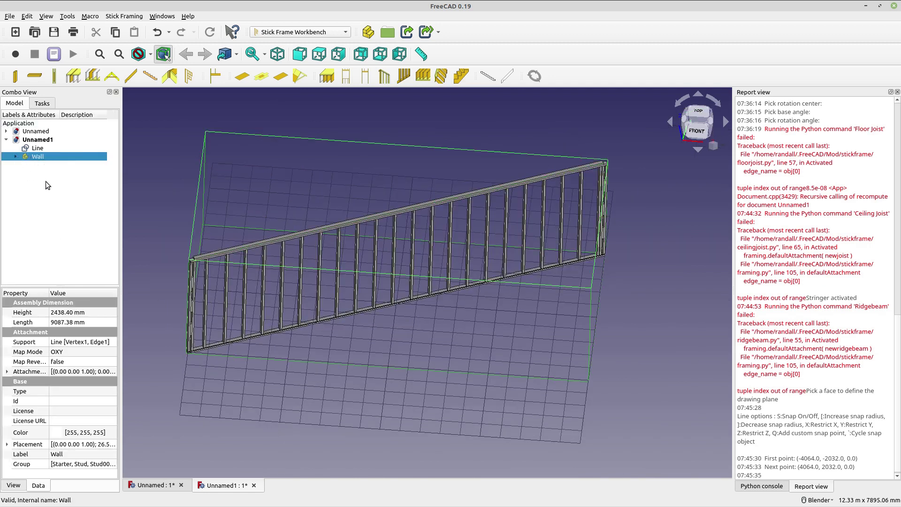
middle_click_drag(302, 357, 326, 352)
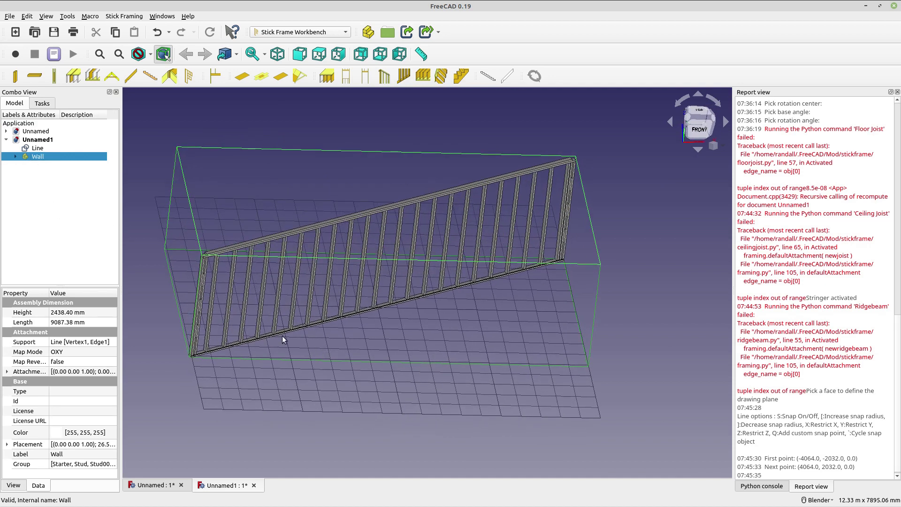
mouse_move(192, 290)
middle_mouse_down()
mouse_move(180, 296)
mouse_move(196, 306)
middle_mouse_up()
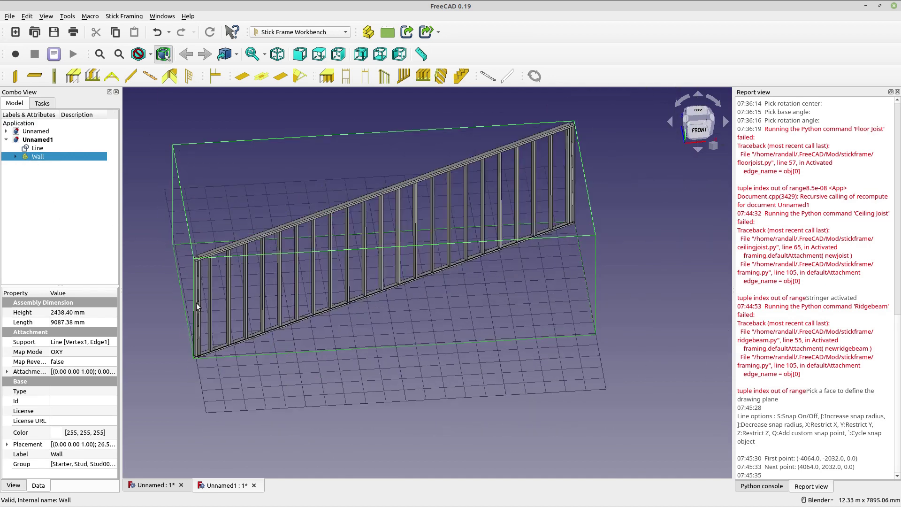
left_click(70, 238)
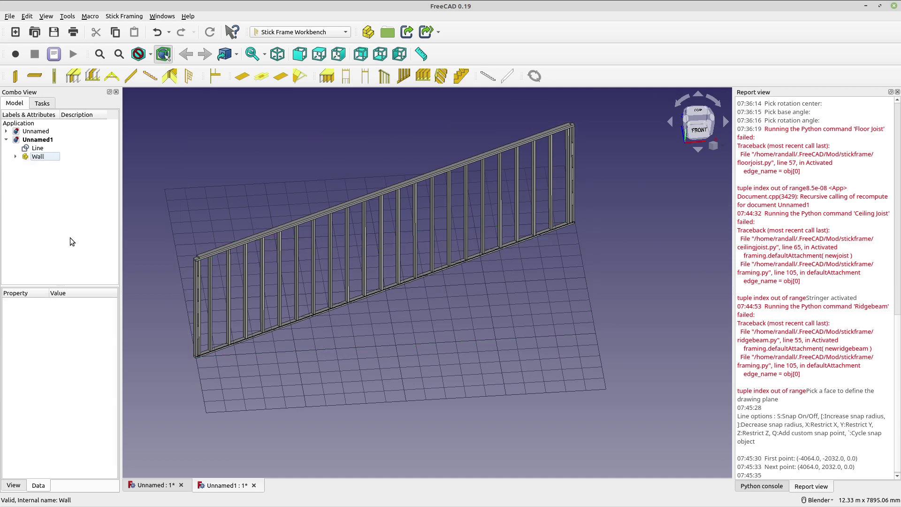
left_click(237, 342)
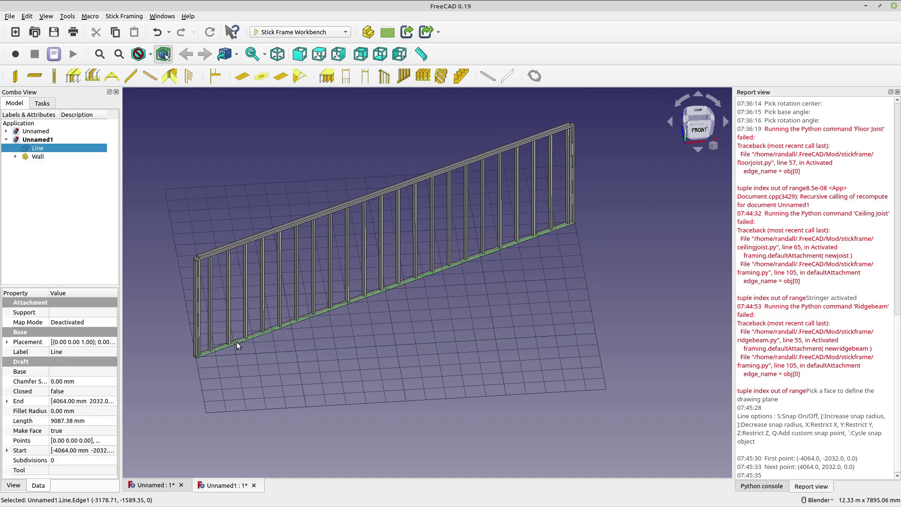
- Add a joisted Floor group along the Line, then zoom in and select the wall's top plate
left_click(327, 76)
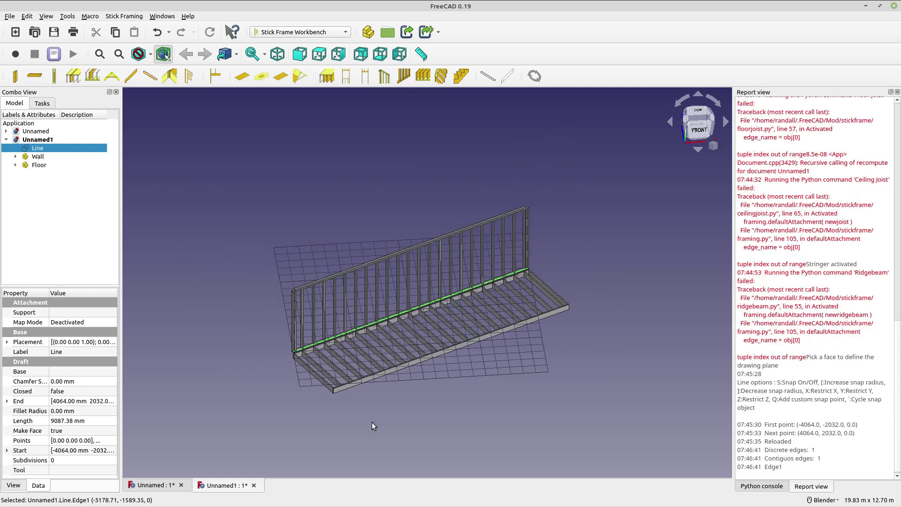
scroll(402, 402, "up", 2)
scroll(402, 403, "down", 2)
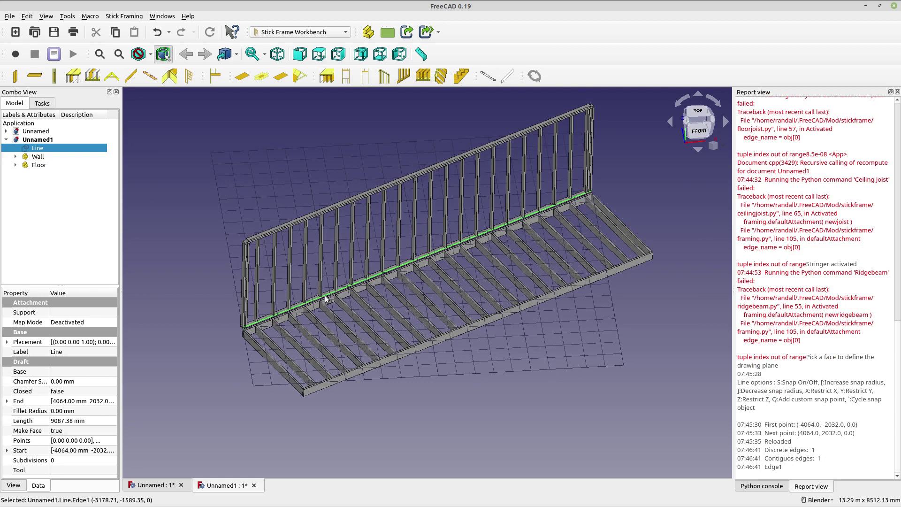
scroll(333, 224, "up", 3)
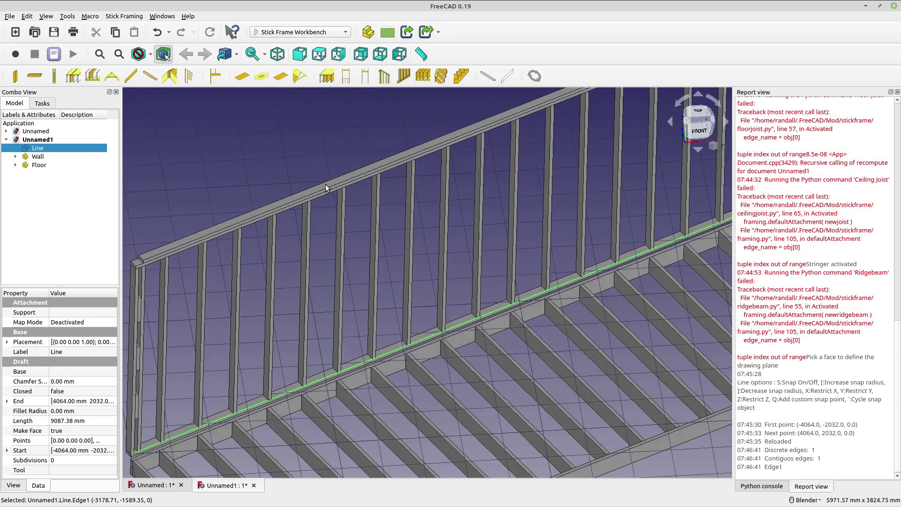
left_click(326, 186)
- In Draft, fix the working plane to Top from a top view, then orbit back and deselect
left_click(340, 31)
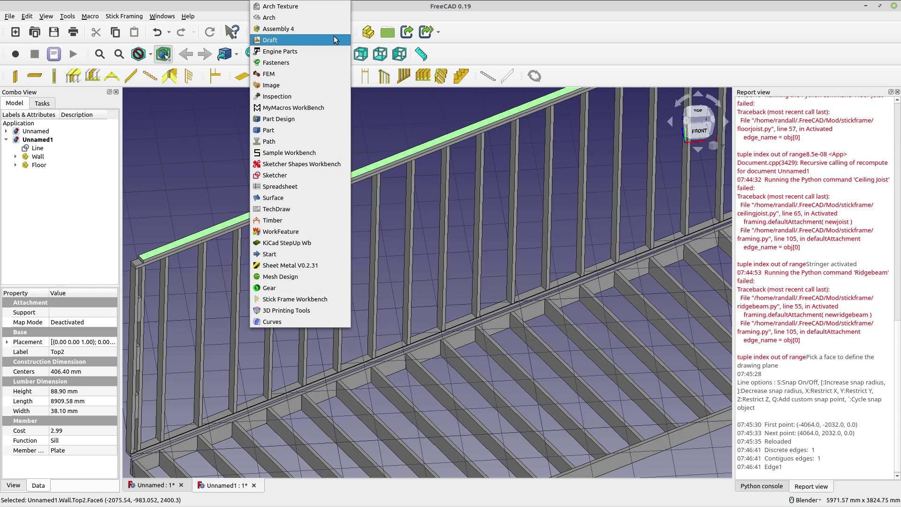
left_click(336, 40)
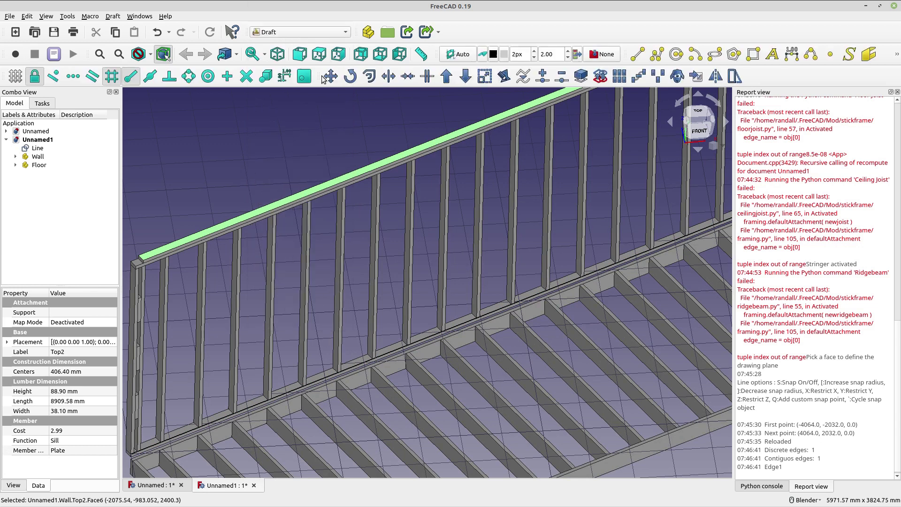
left_click(697, 114)
scroll(501, 355, "down", 3)
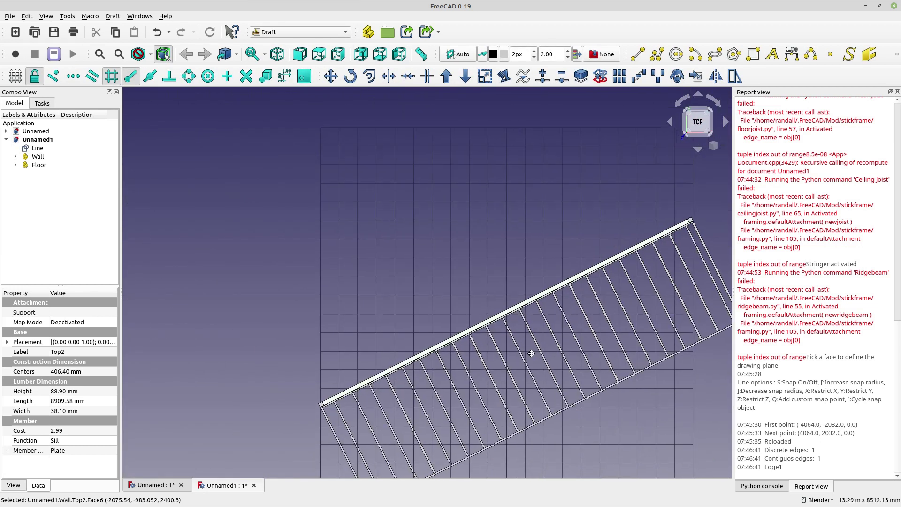
middle_click_drag(531, 353, 499, 317, "shift")
left_click(456, 52)
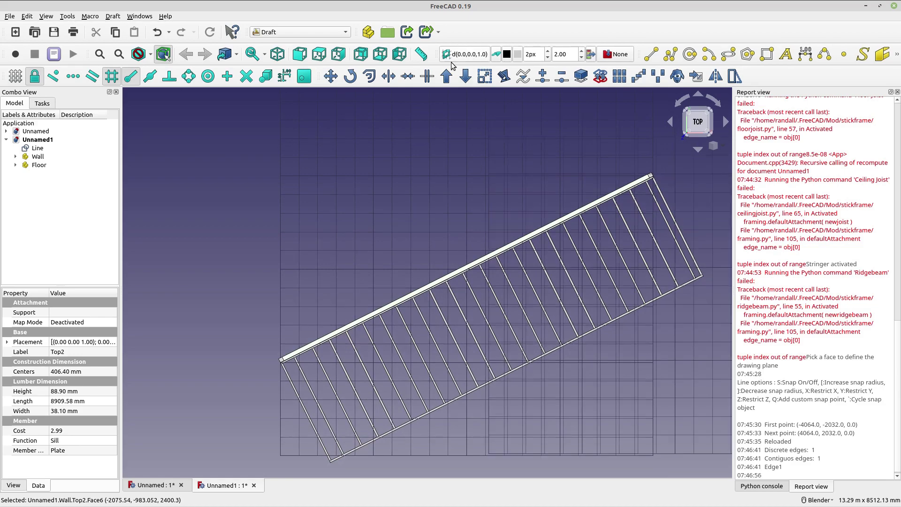
middle_click_drag(453, 403, 522, 357)
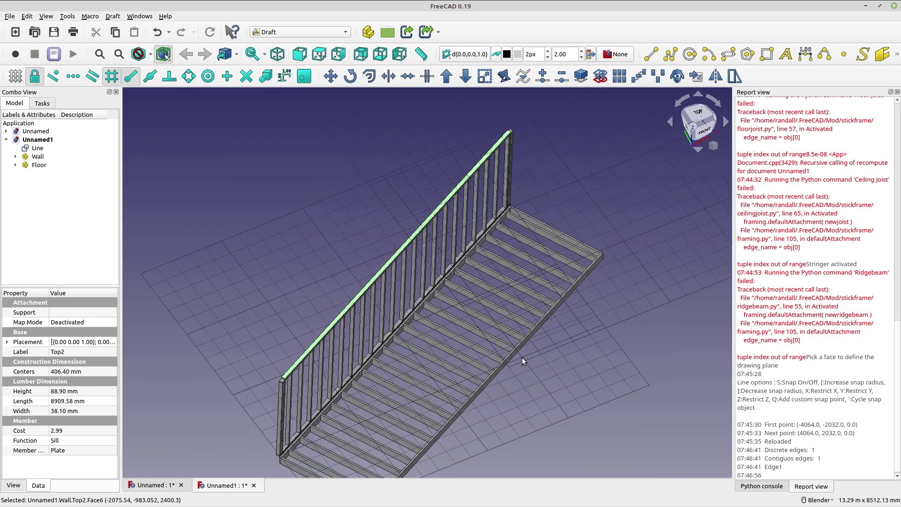
left_click(241, 185)
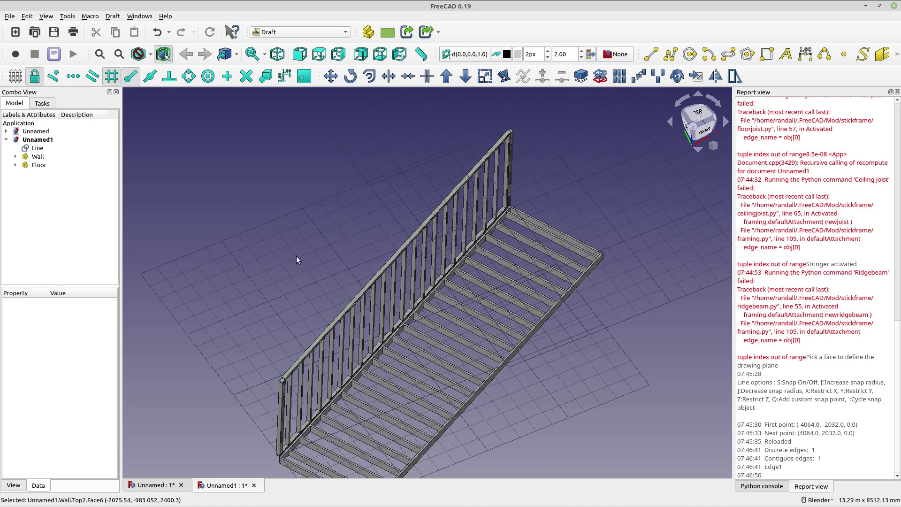
middle_click_drag(365, 274, 351, 248)
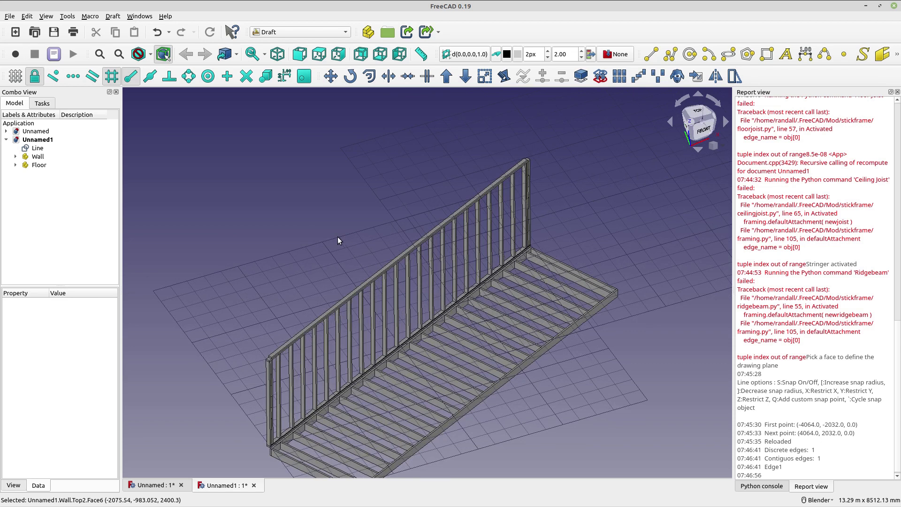
- Draw Line001 along the wall's top plate, snapping from its left end to its right end
left_click(651, 54)
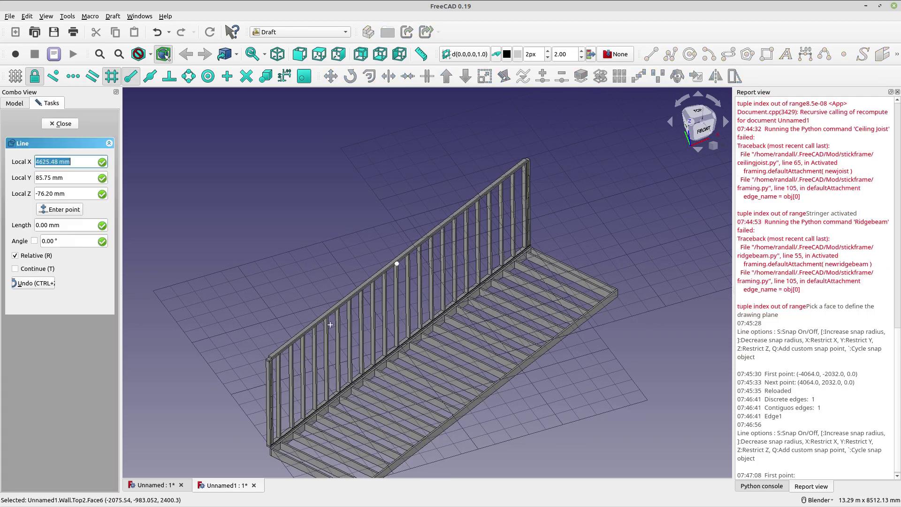
scroll(270, 360, "up", 5)
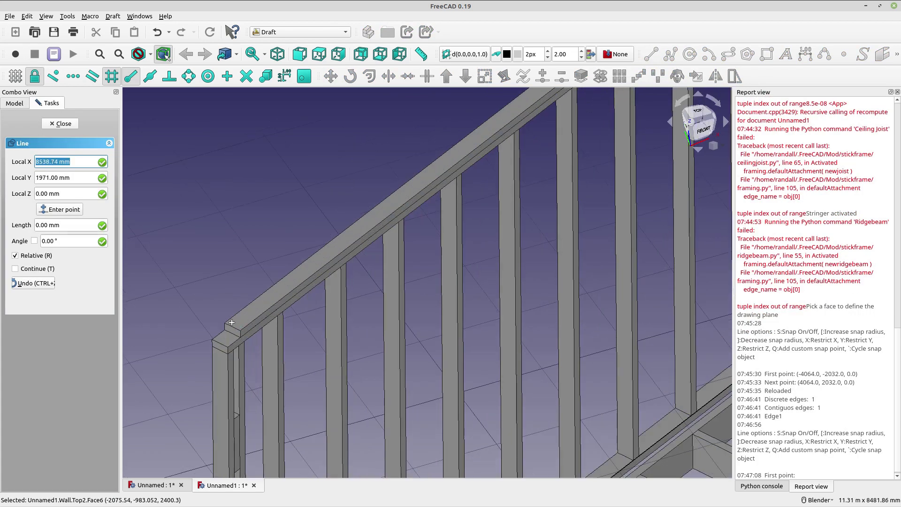
left_click(230, 323)
scroll(230, 323, "down", 10)
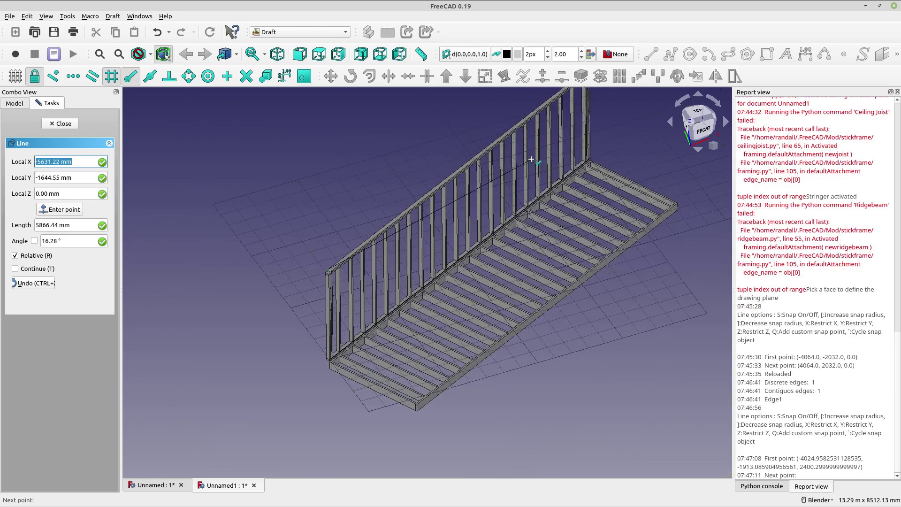
scroll(554, 153, "up", 5)
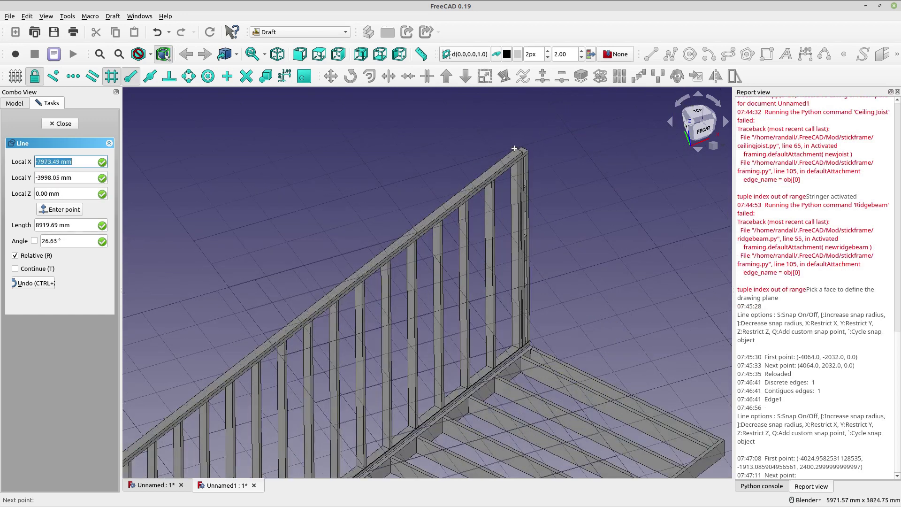
left_click(516, 149)
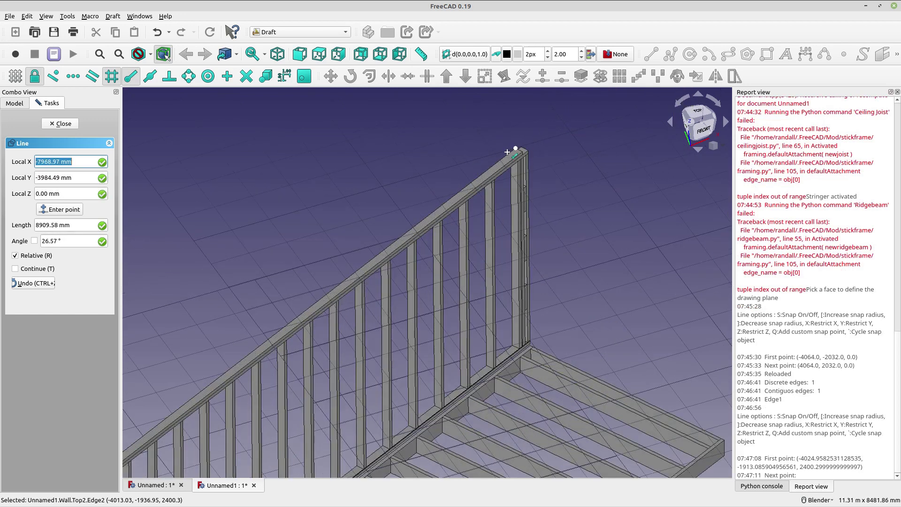
scroll(461, 262, "down", 5)
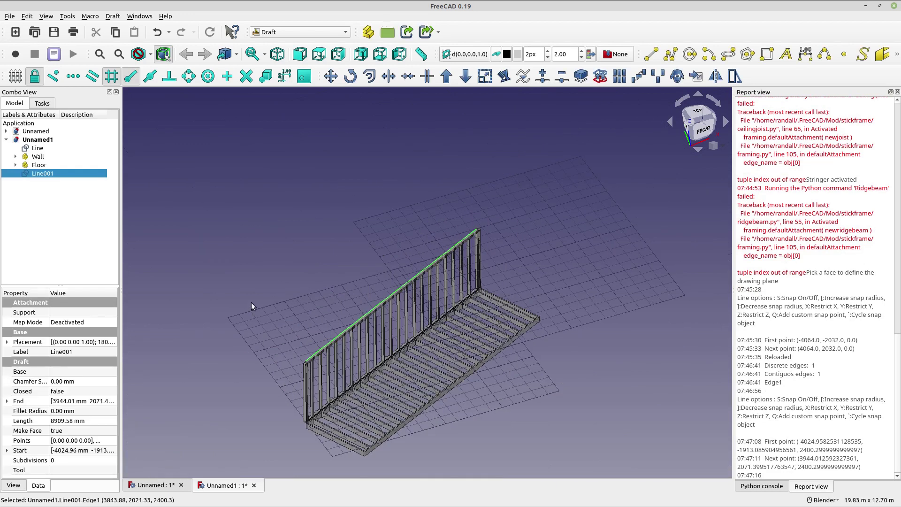
- Back in the Stick Frame Workbench, add a ceiling group along Line001 and inspect it
left_click(345, 33)
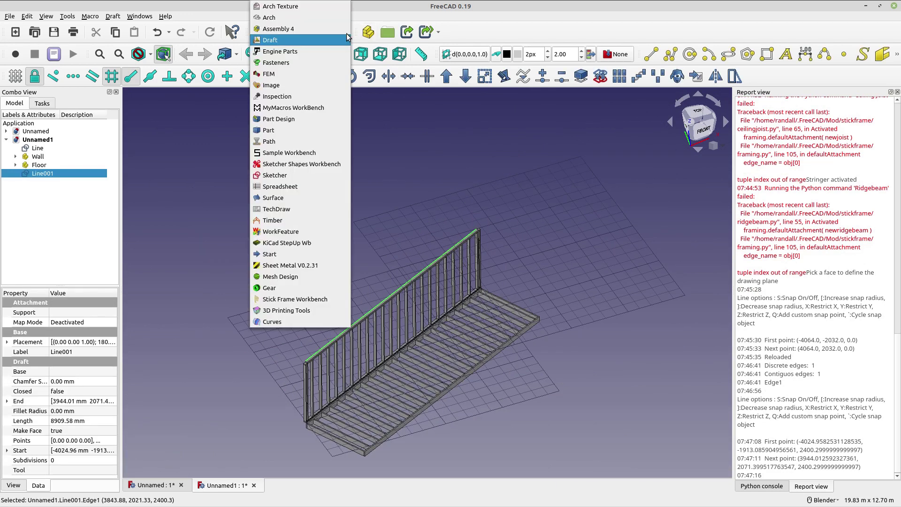
left_click(308, 299)
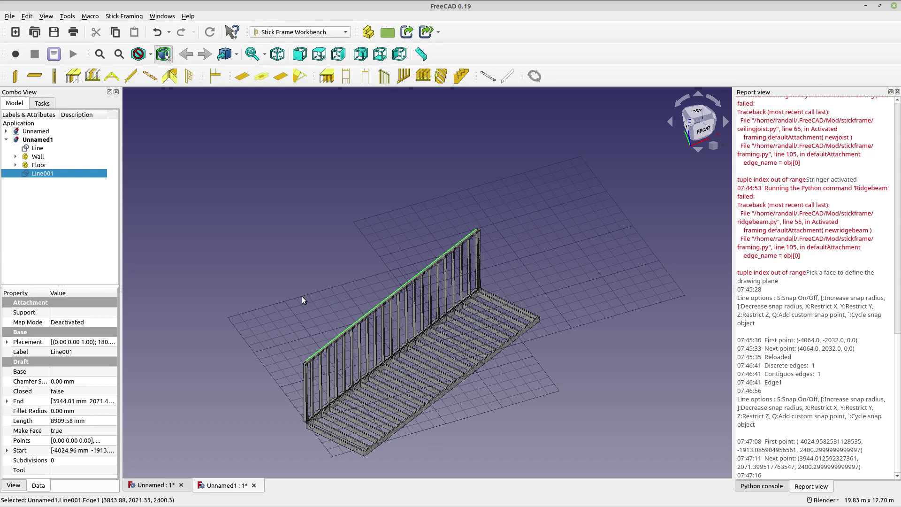
left_click(423, 77)
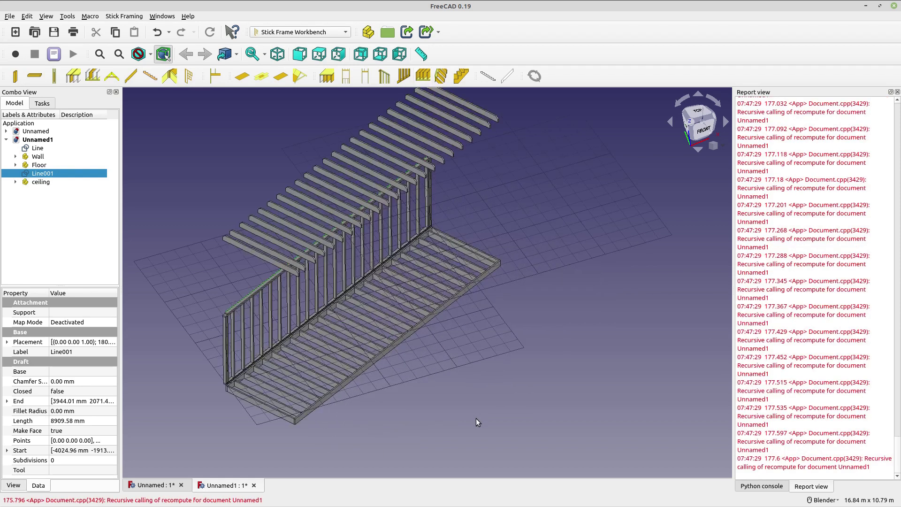
middle_click_drag(361, 373, 263, 275)
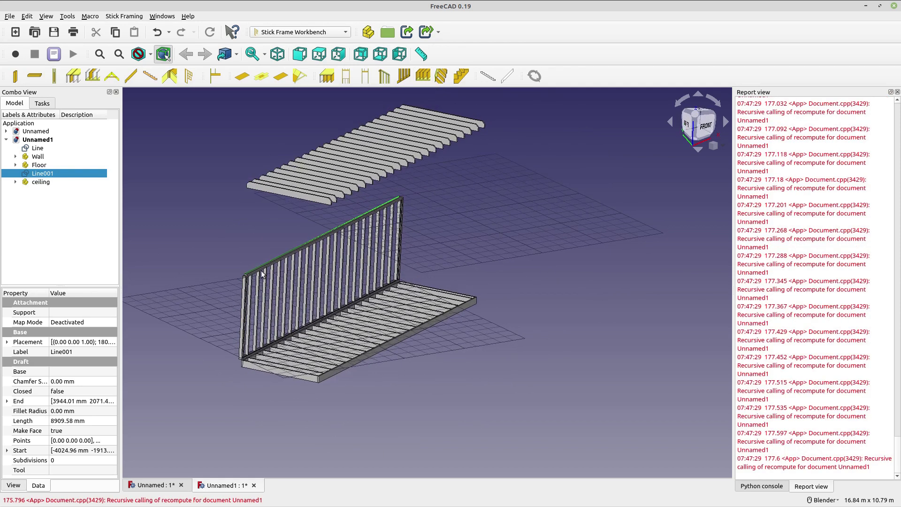
scroll(285, 228, "up", 3)
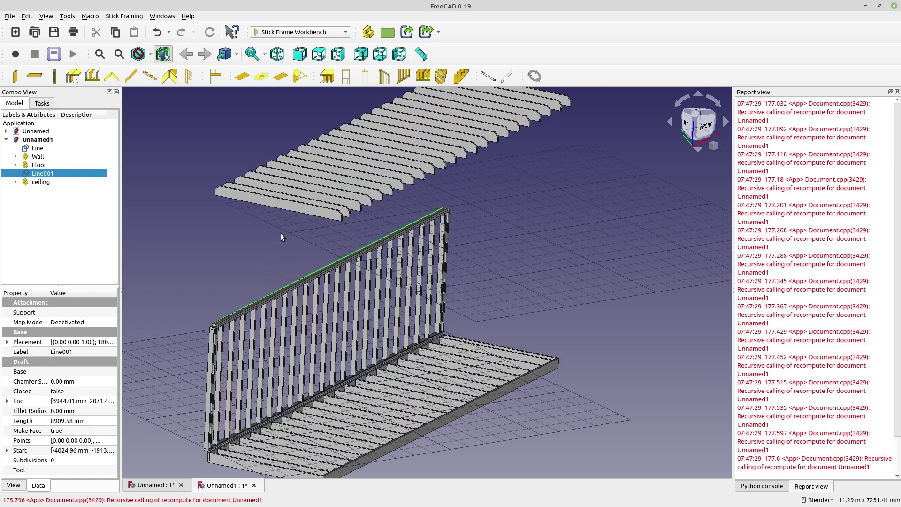
scroll(214, 451, "up", 3)
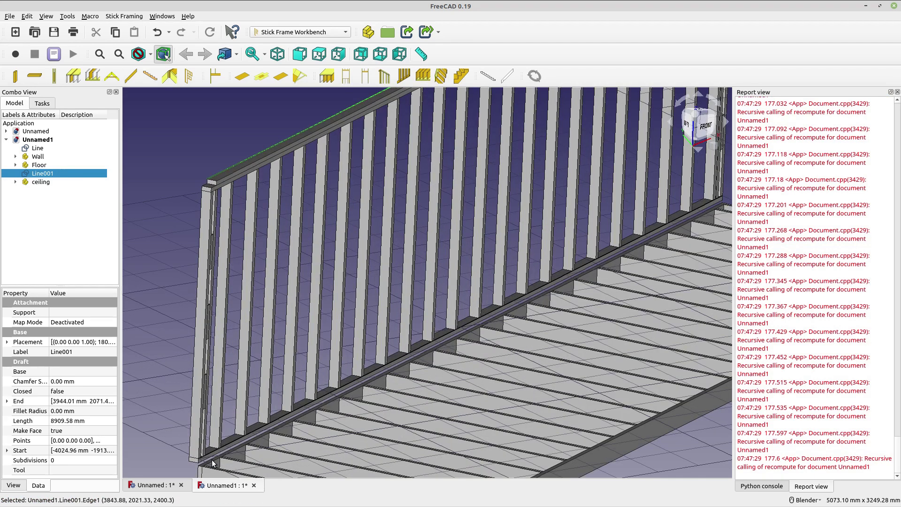
- Delete the misplaced ceiling group and its contents from the tree
left_click(68, 149)
scroll(174, 224, "down", 3)
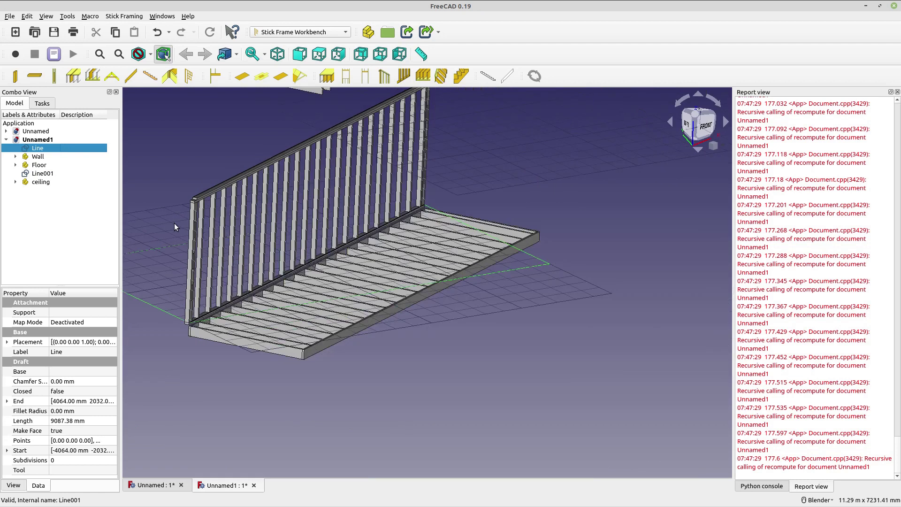
left_click(42, 183)
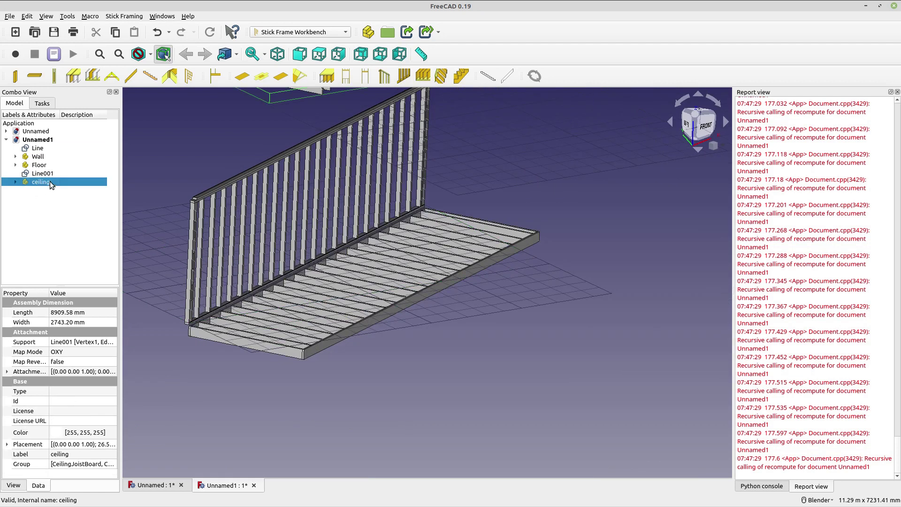
key("Delete")
left_click(509, 253)
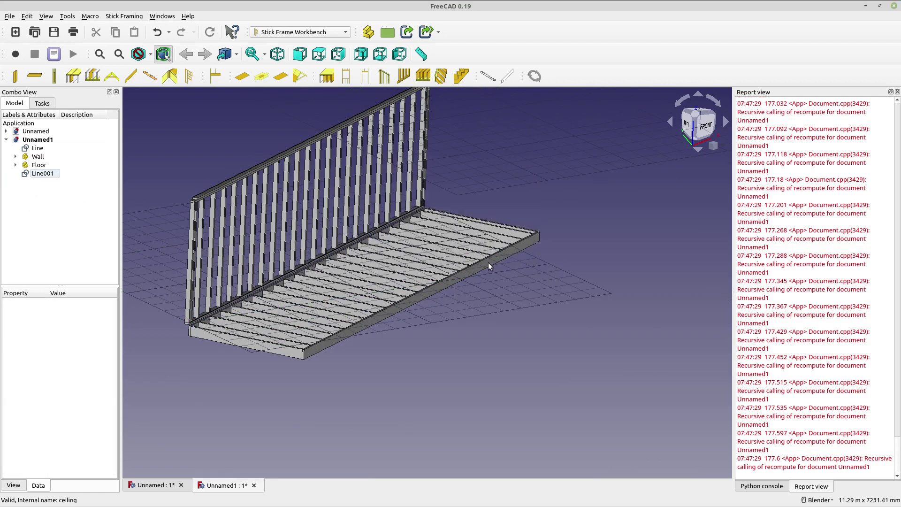
scroll(488, 266, "down", 2)
- Delete studs Stud010 and Stud009 from the wall in the 3D view
mouse_move(476, 286)
middle_mouse_down()
mouse_move(500, 298)
mouse_move(481, 299)
middle_mouse_up()
scroll(359, 280, "up", 4)
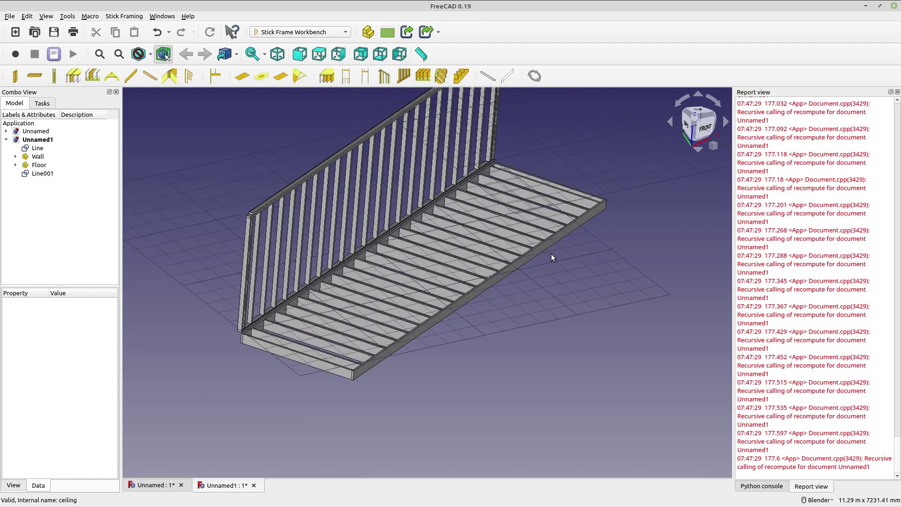
middle_click_drag(554, 260, 524, 323)
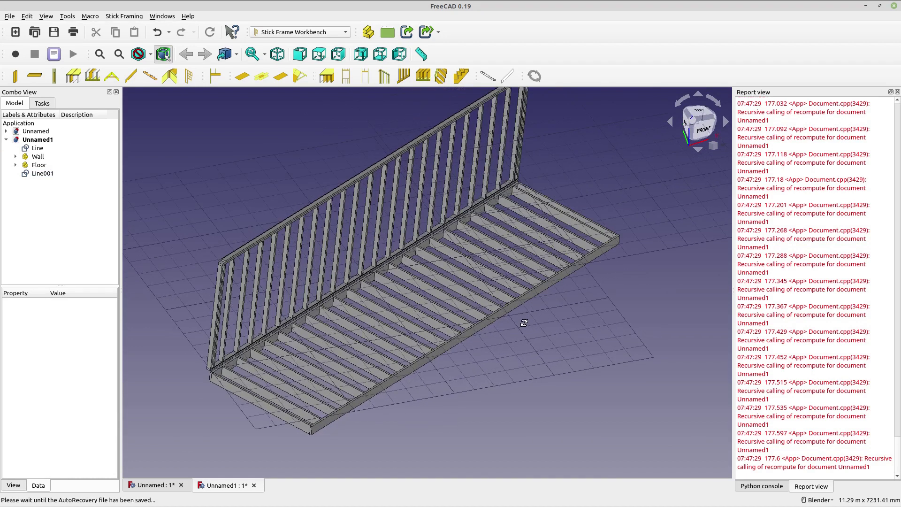
left_click(371, 196)
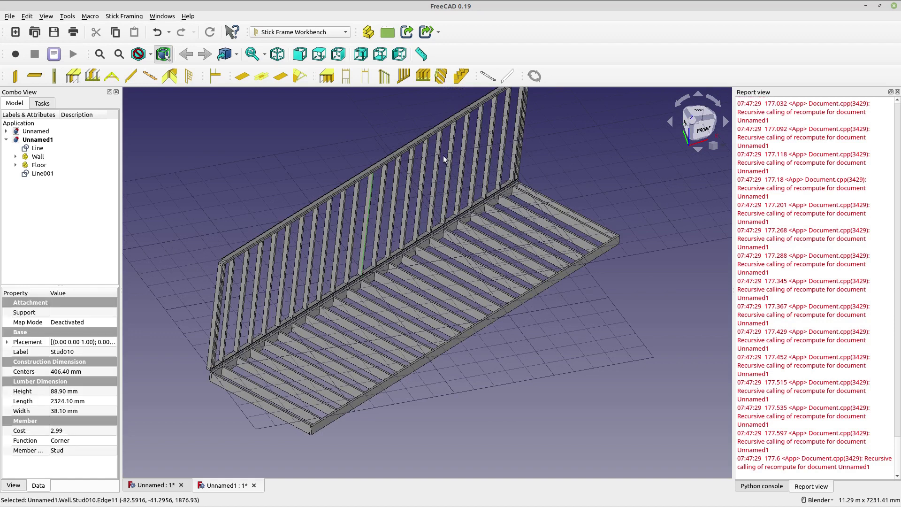
scroll(388, 213, "up", 2)
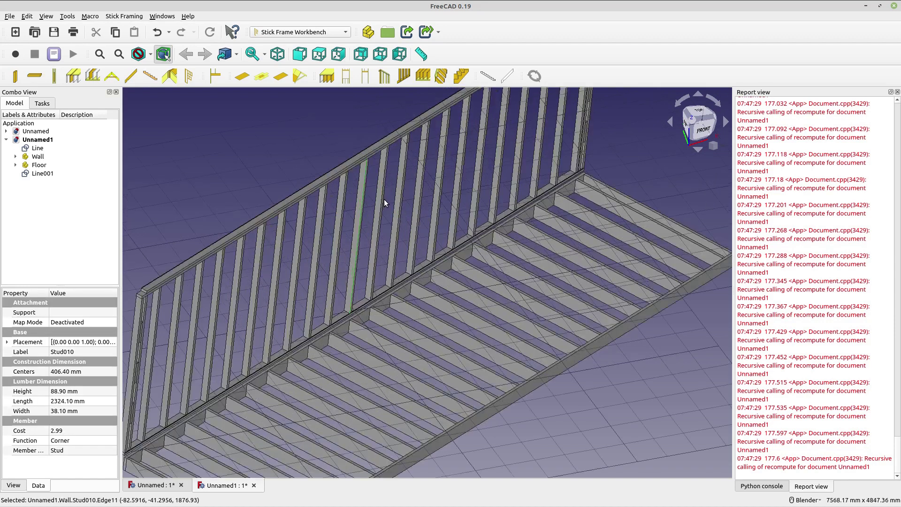
left_click(356, 204)
key("Delete")
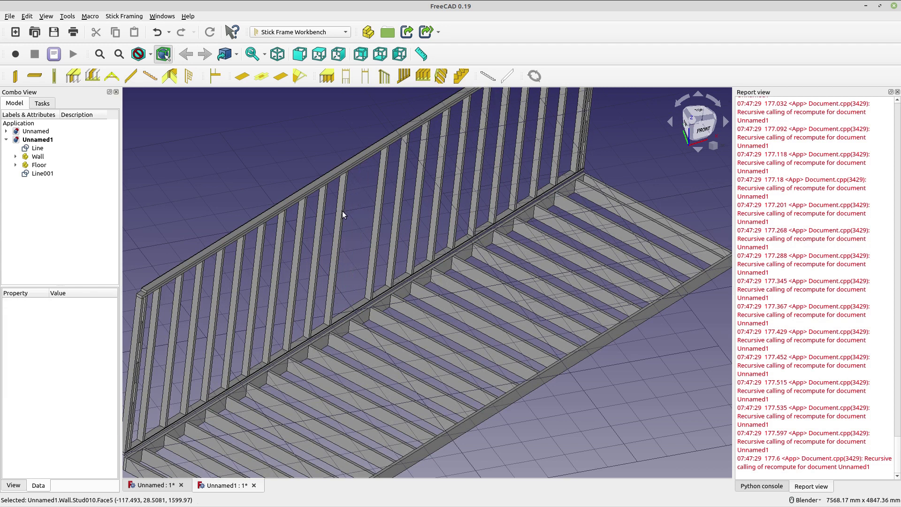
left_click(342, 210)
key("Delete")
middle_click_drag(478, 354, 444, 336)
- Expand Wall in the tree and inspect Stud001 through Stud005, then collapse it
left_click(16, 156)
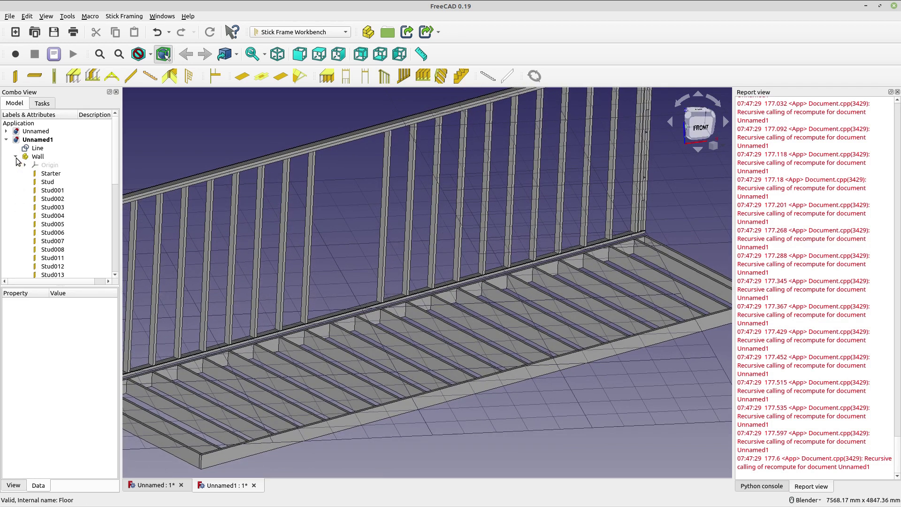
scroll(55, 197, "down", 2)
scroll(57, 214, "up", 1)
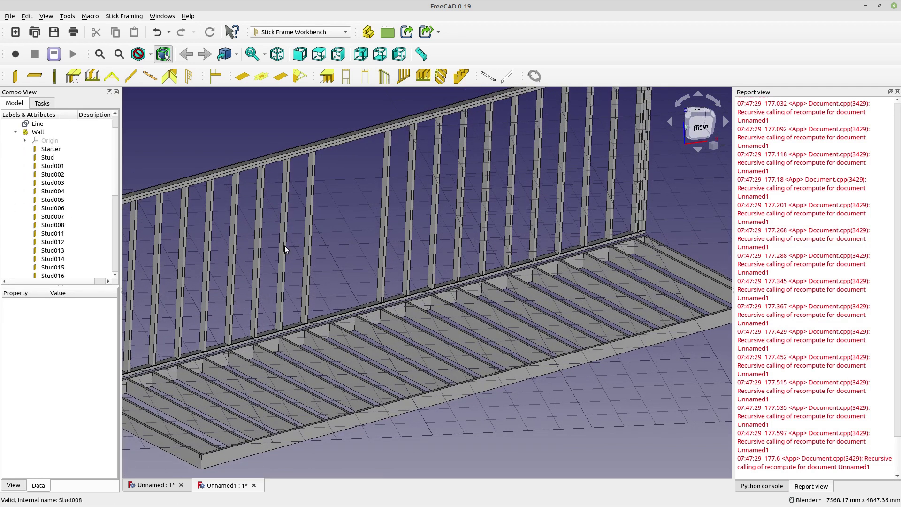
scroll(305, 244, "down", 5)
scroll(291, 226, "up", 2)
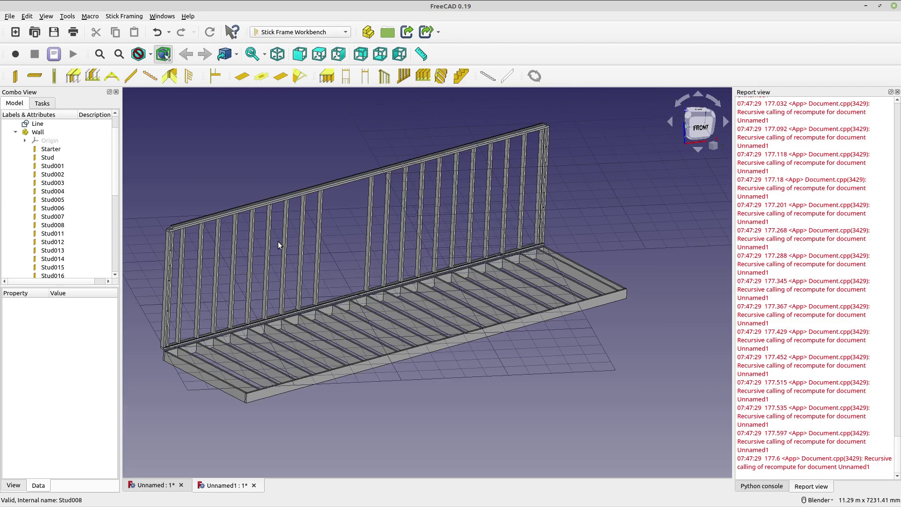
scroll(278, 241, "up", 3)
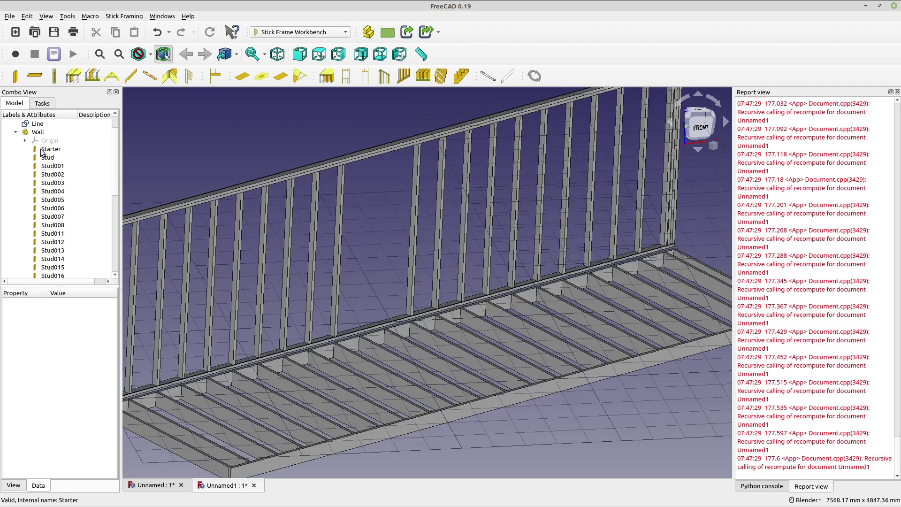
left_click(52, 166)
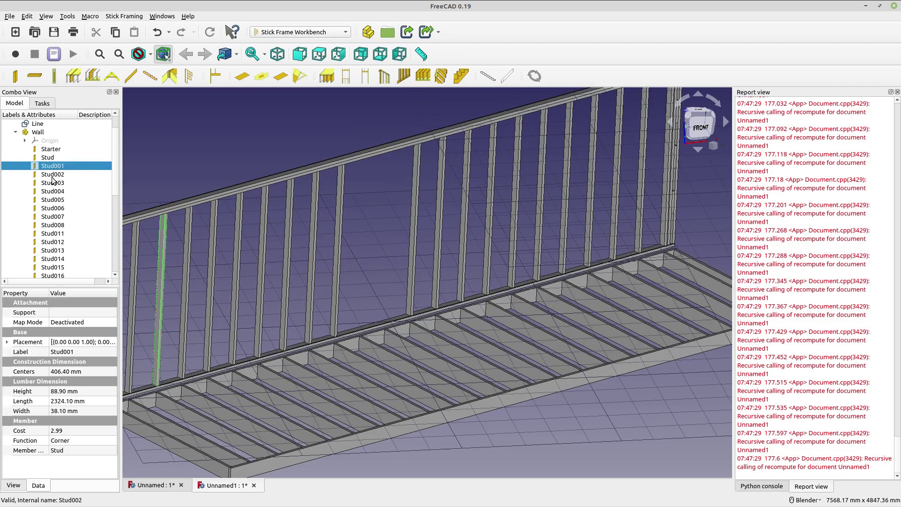
left_click(53, 175)
left_click(54, 183)
left_click(55, 192)
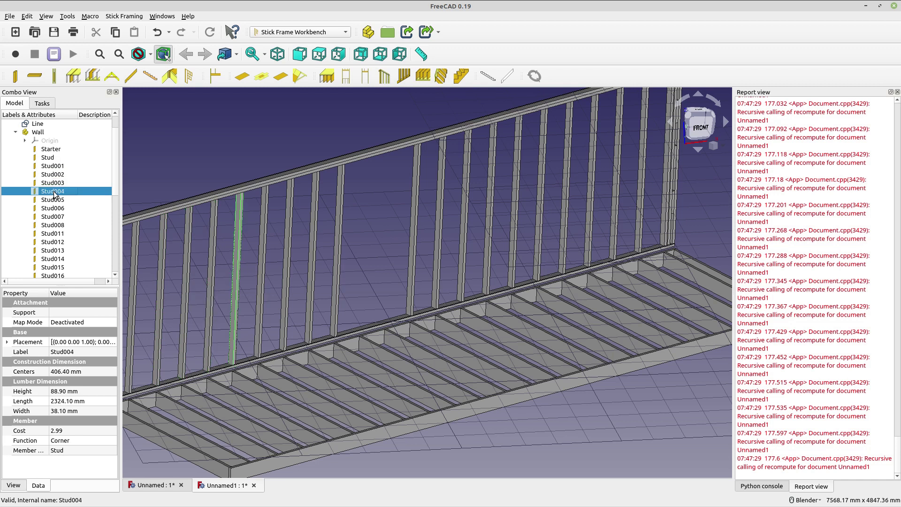
left_click(55, 201)
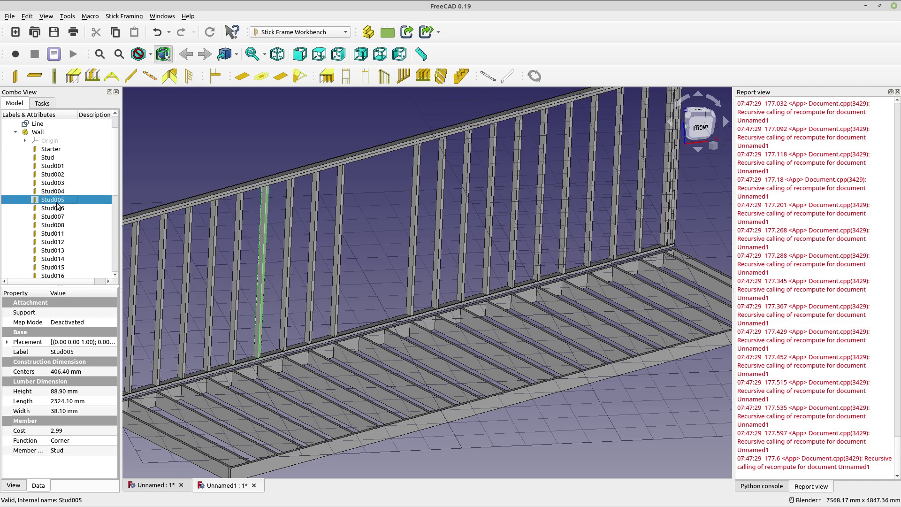
left_click(15, 132)
scroll(204, 235, "down", 2)
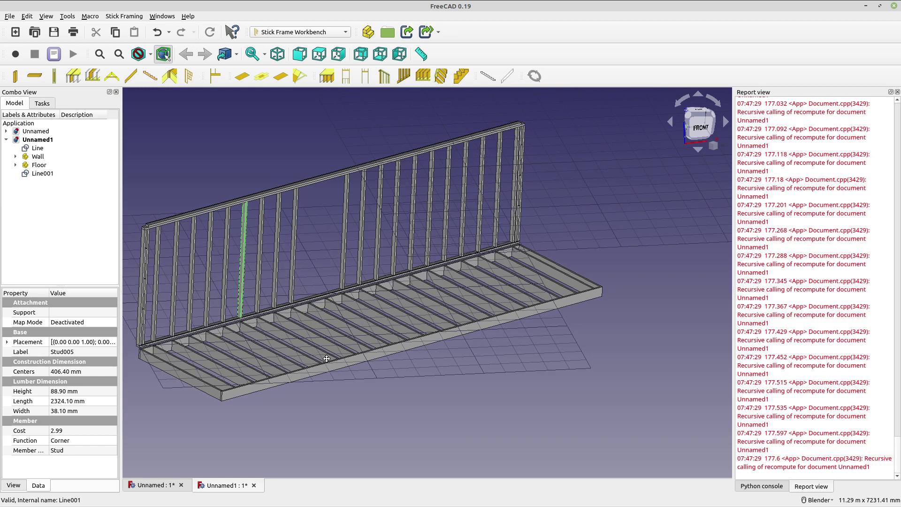
middle_click_drag(327, 359, 321, 326)
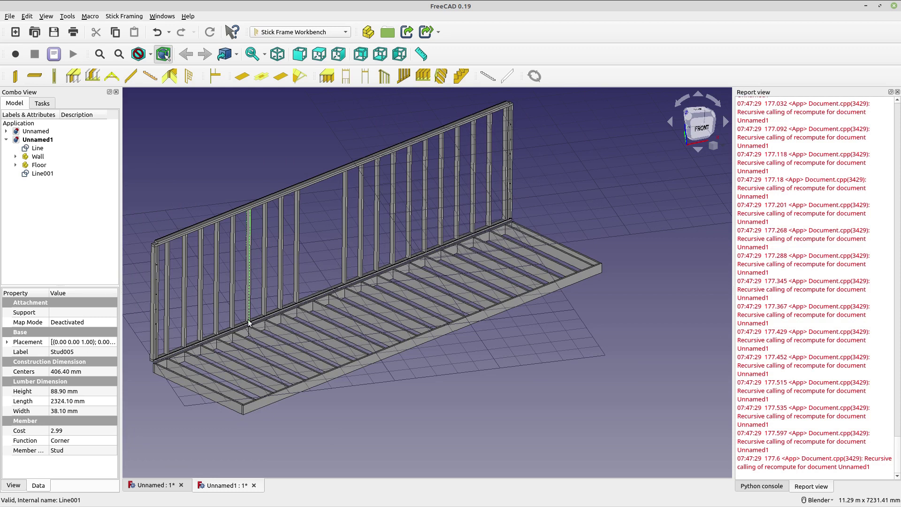
scroll(196, 365, "up", 2)
- Run Add Ceiling Group on Line, producing an empty ceiling and a tuple-index-out-of-range error
left_click(47, 156)
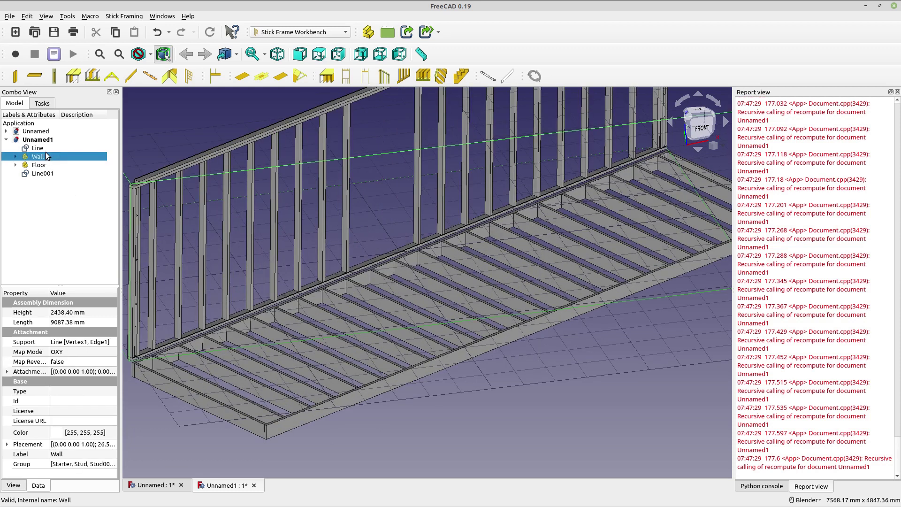
left_click(47, 149)
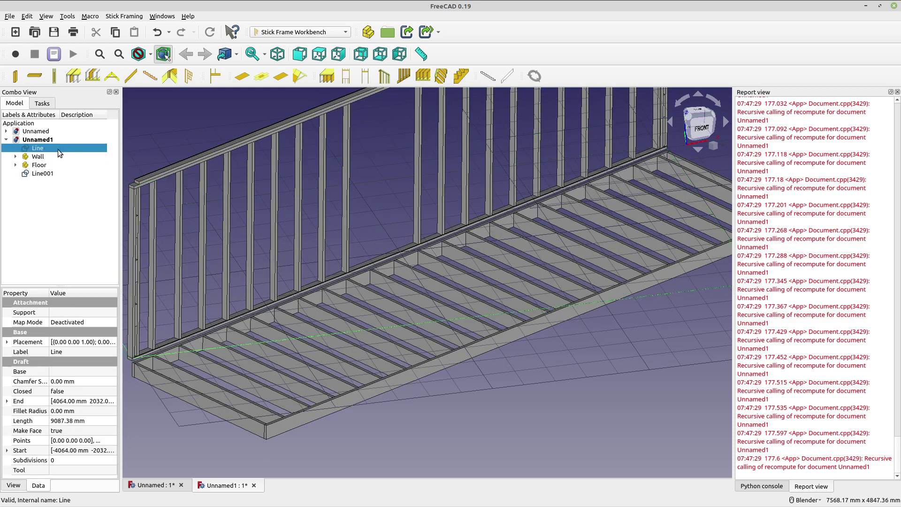
left_click(423, 76)
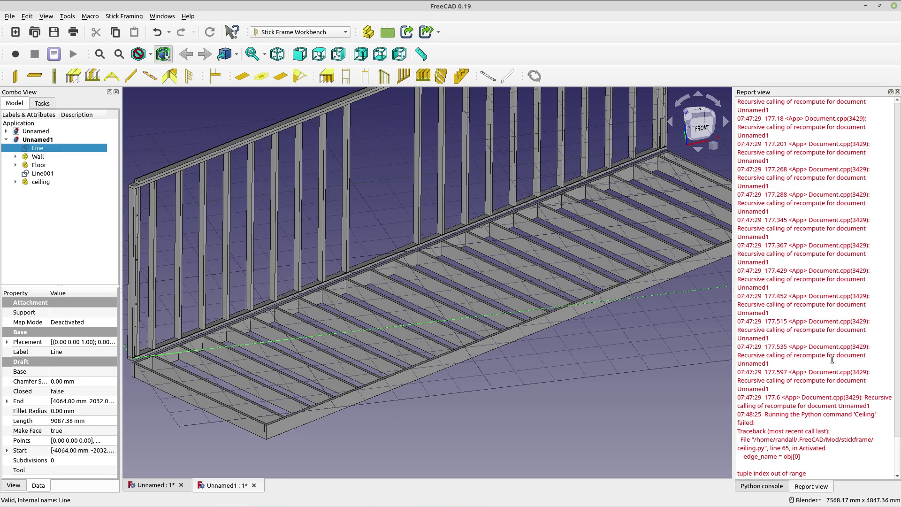
scroll(538, 372, "down", 4)
scroll(563, 342, "up", 3)
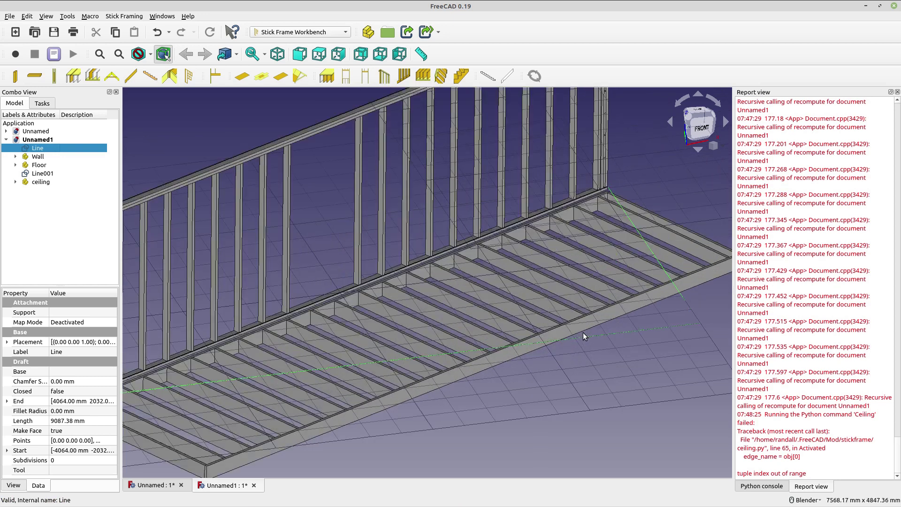
scroll(782, 394, "up", 9)
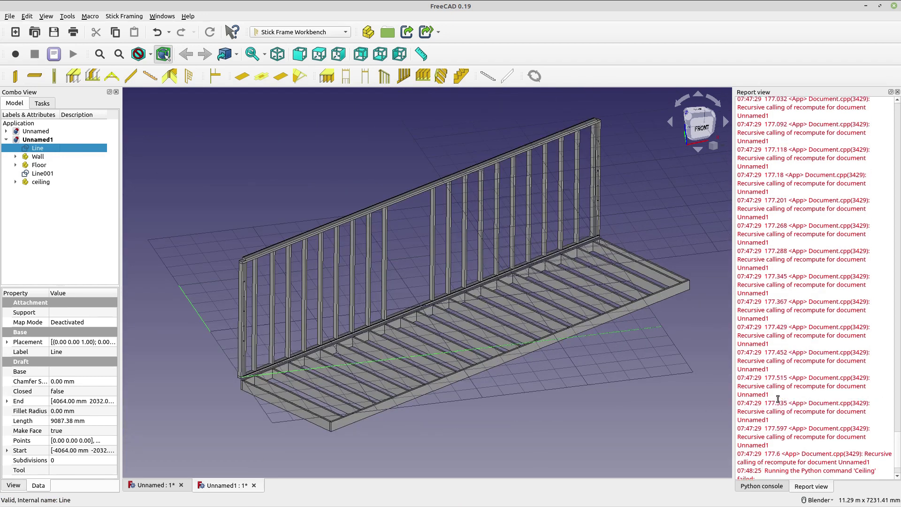
scroll(793, 305, "up", 4)
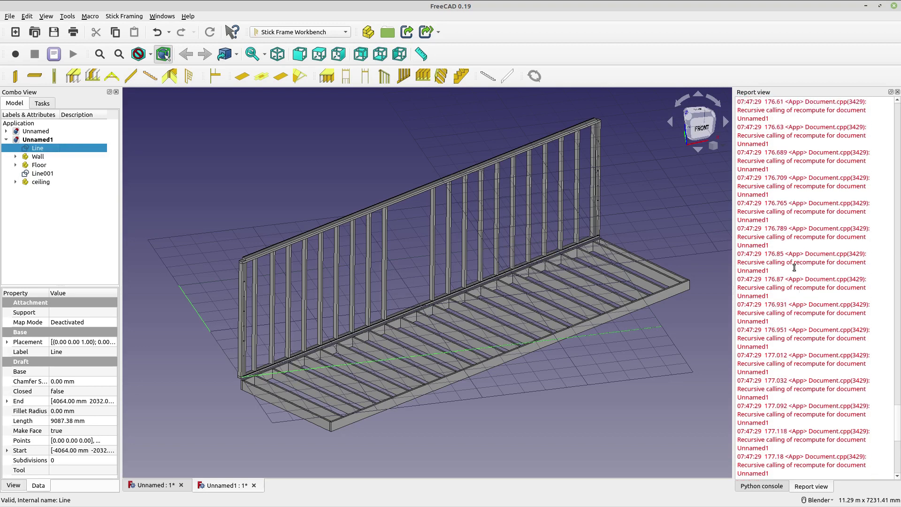
left_click_drag(809, 177, 731, 177)
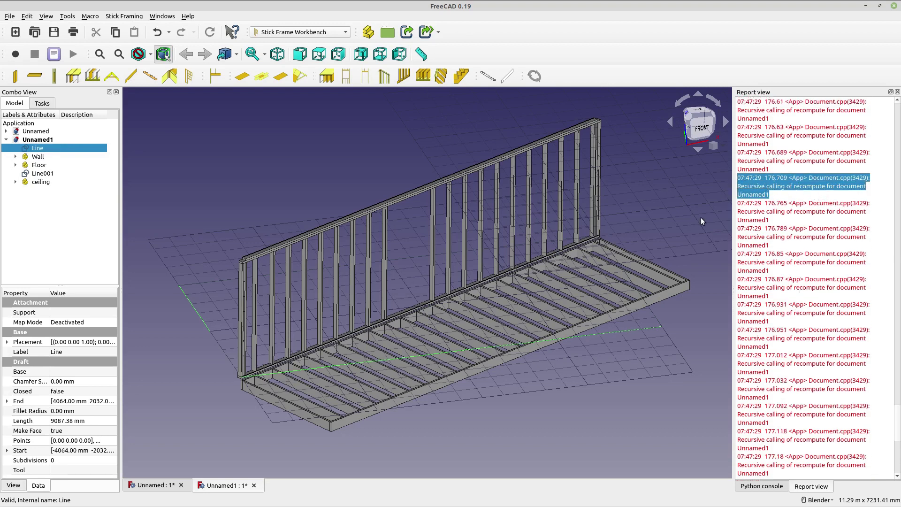
scroll(775, 307, "down", 6)
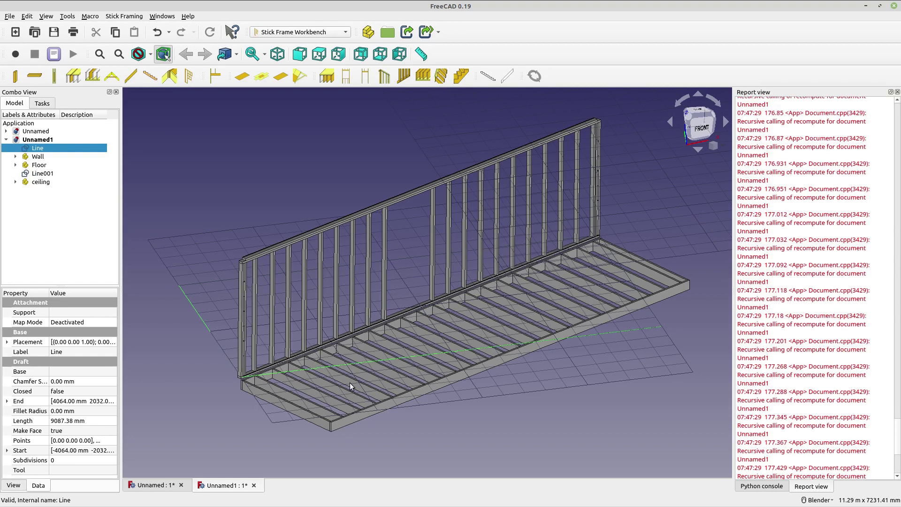
left_click(526, 413)
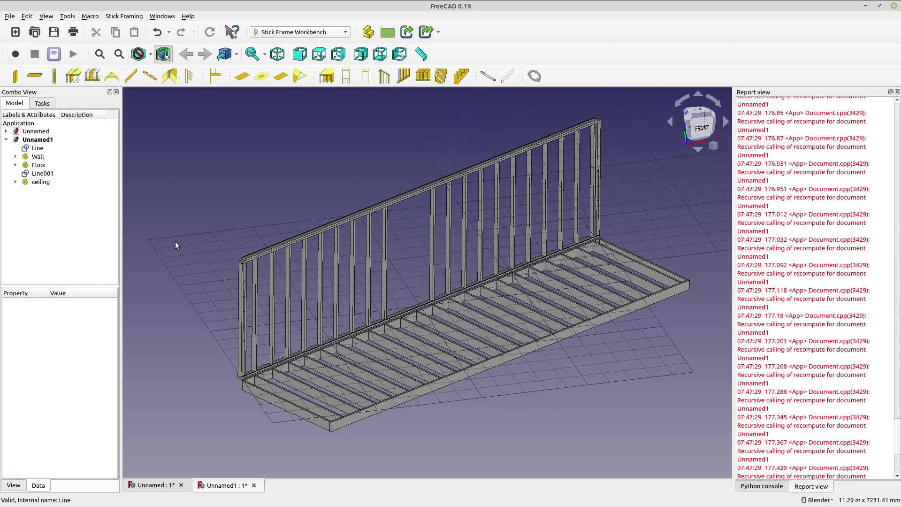
- Hide the Floor from the 3D view
left_click(32, 183)
scroll(202, 256, "down", 5)
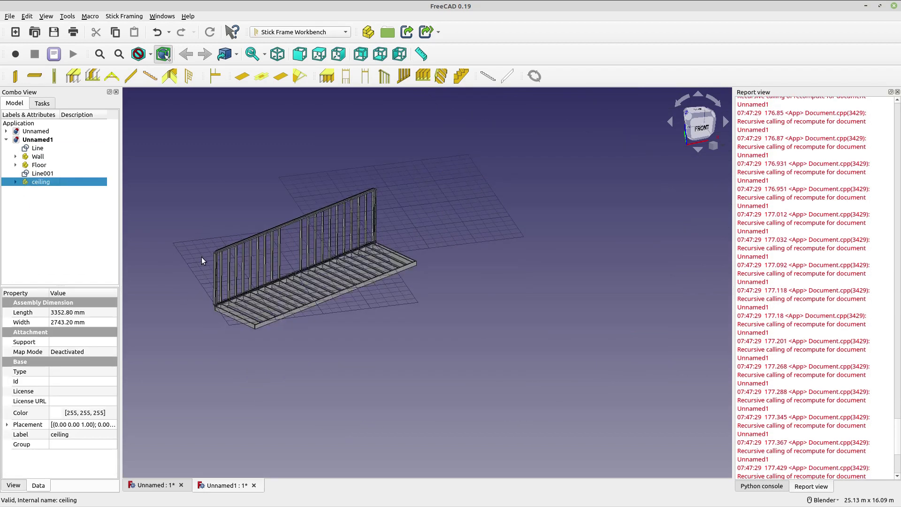
scroll(201, 253, "up", 8)
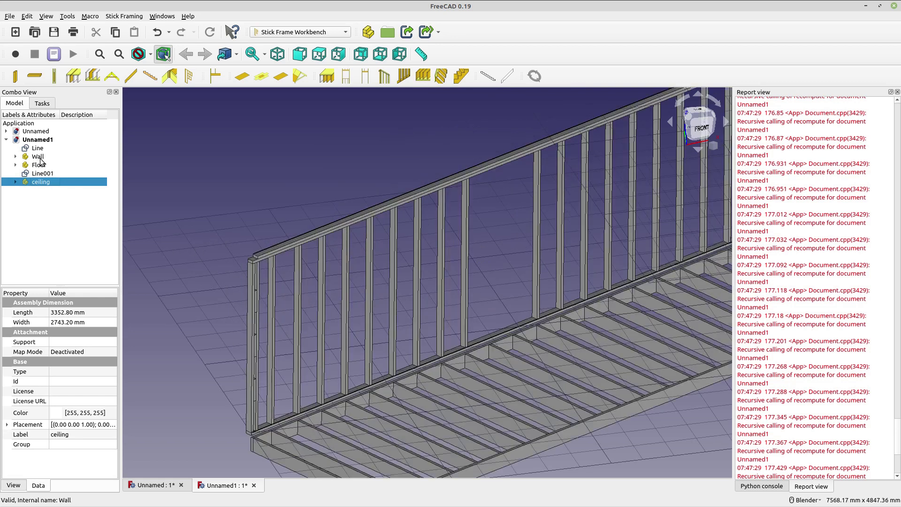
left_click(46, 166)
key("space")
- Delete the failed ceiling group from the Unnamed1 tree
left_click(26, 182)
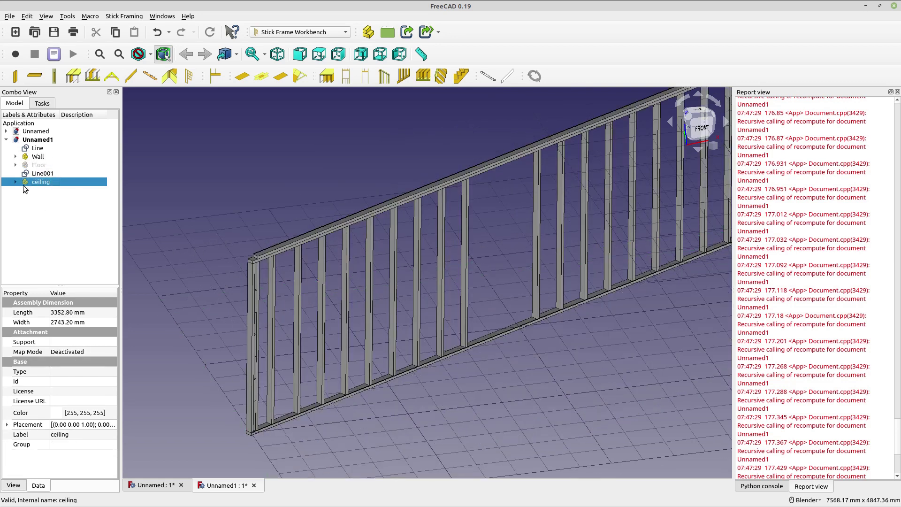
left_click(16, 182)
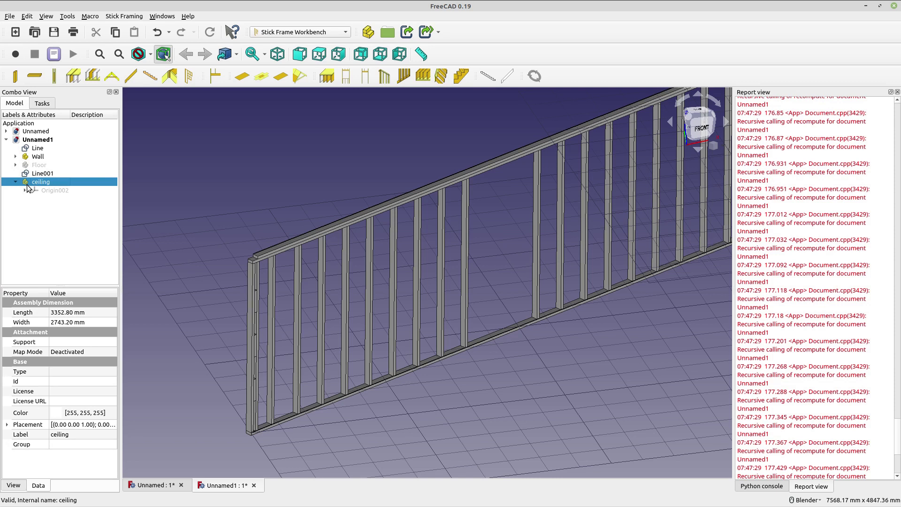
key("Delete")
- Select Line001 and orbit around the wall frame
left_click(44, 174)
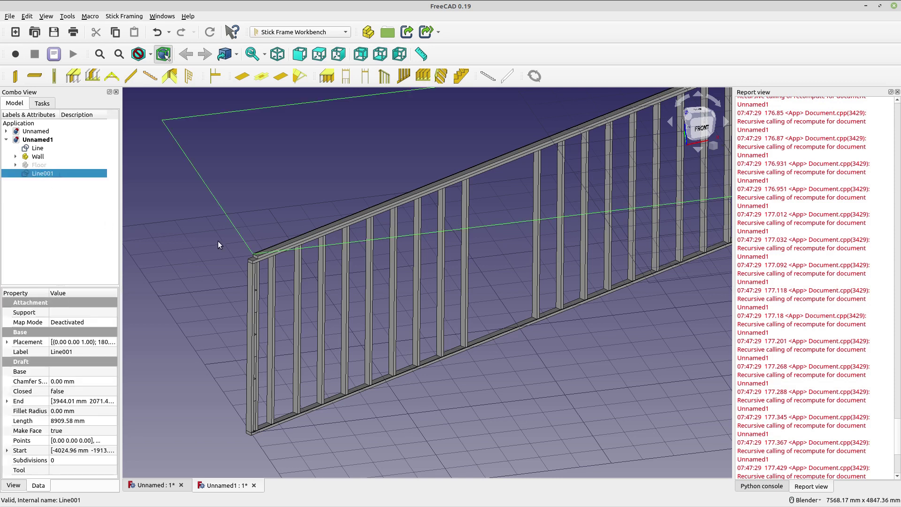
scroll(218, 242, "down", 2)
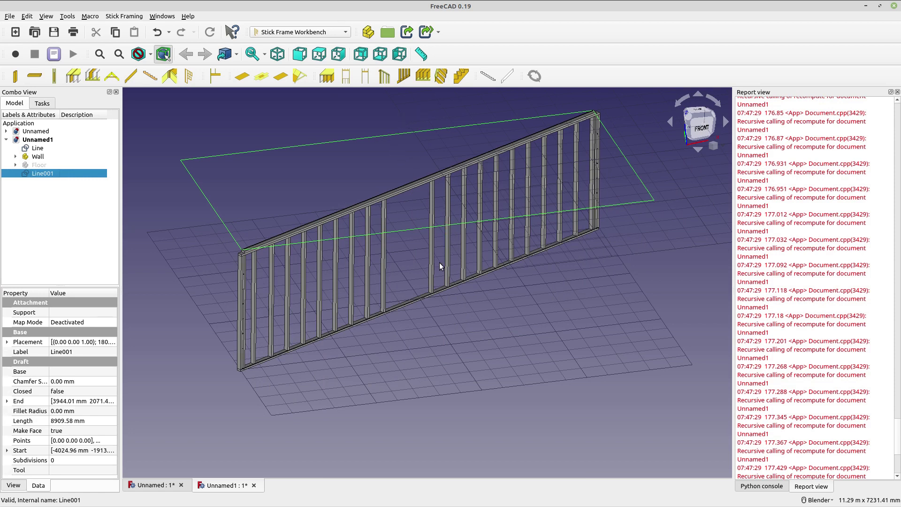
middle_click_drag(643, 241, 612, 263)
middle_click_drag(423, 324, 441, 372)
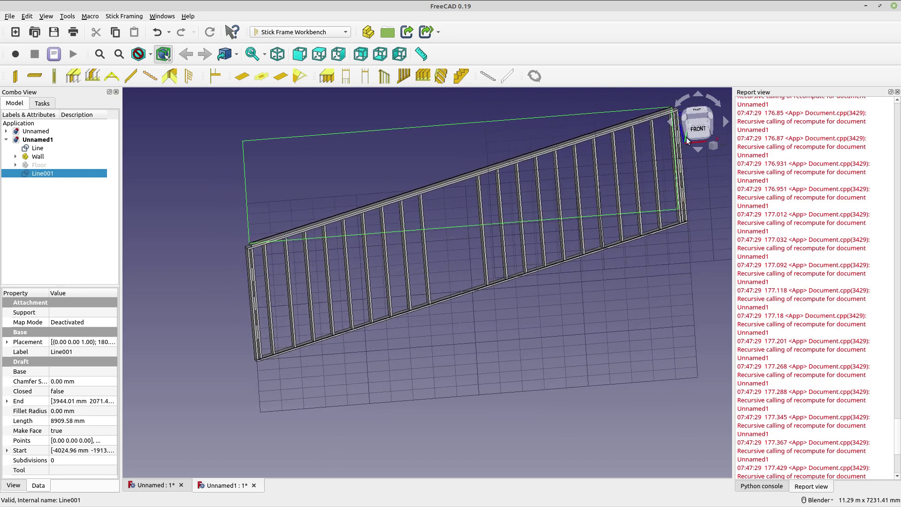
- Switch to the top view, zoom out and pan to centre the diagonal Line001
left_click(698, 113)
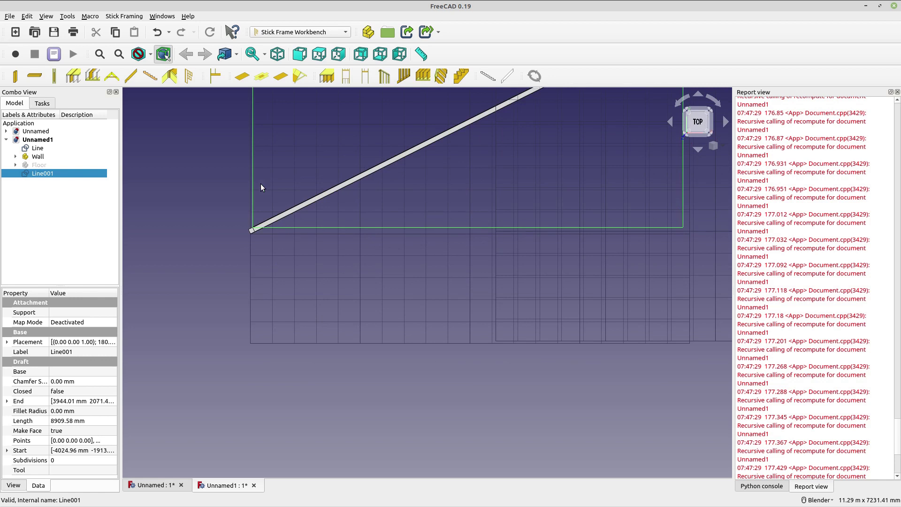
scroll(359, 254, "down", 2)
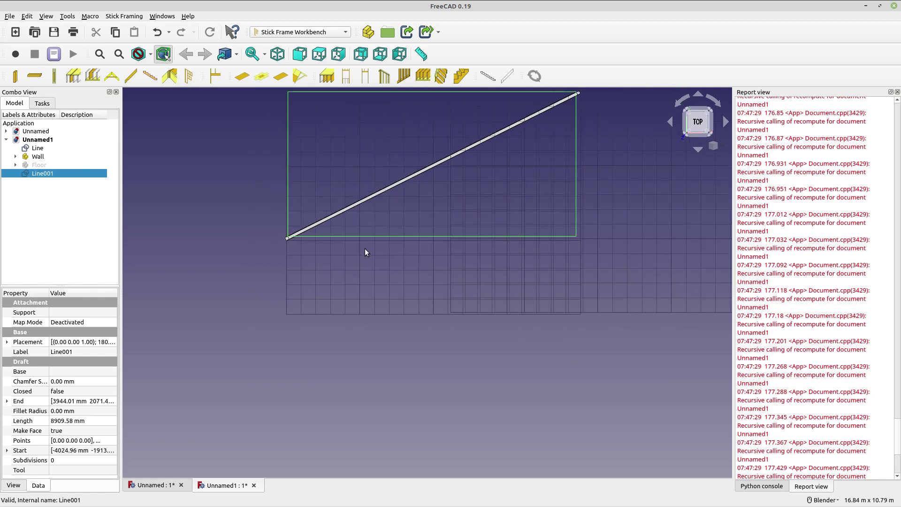
middle_click_drag(365, 253, 324, 316, "shift")
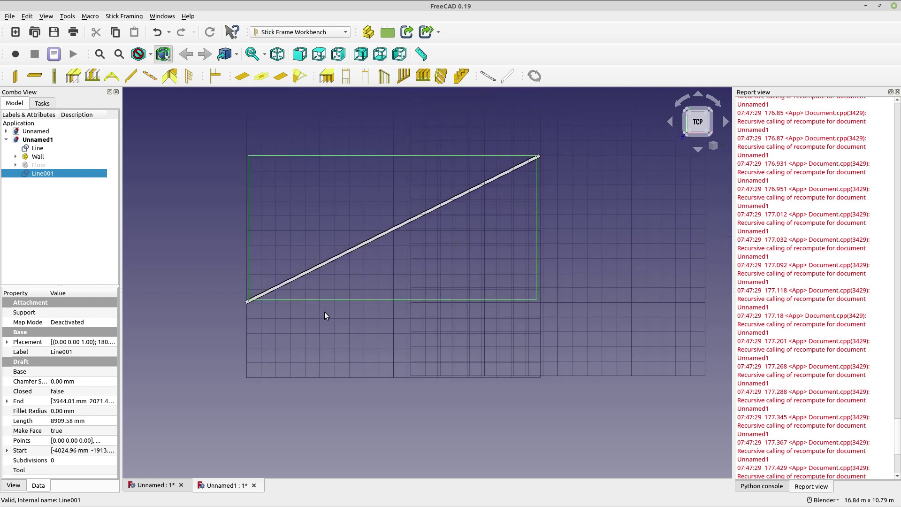